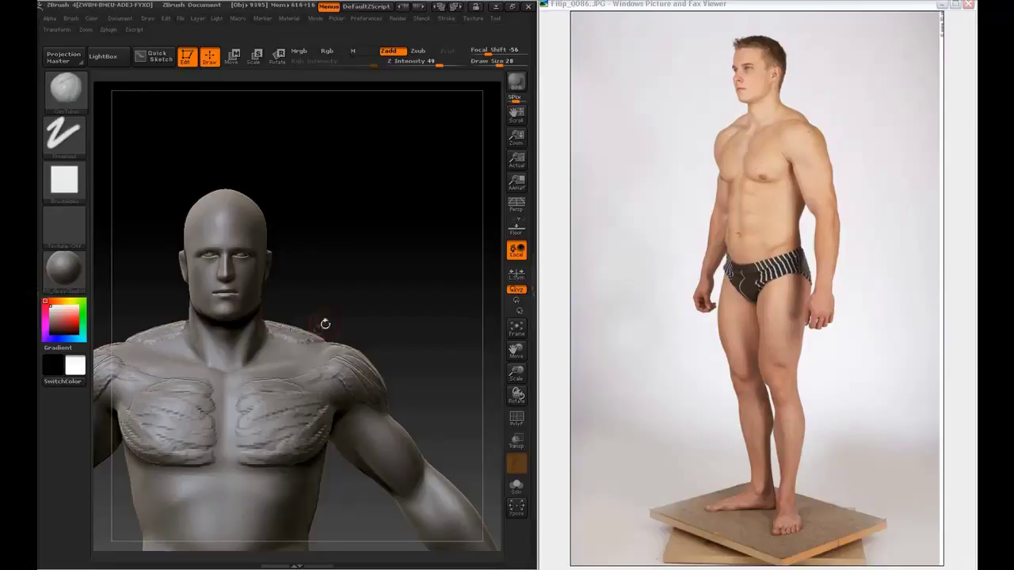
Build up the biceps on the front of the upper arm with lengthwise clay strokes.
{"action": "mouse_move", "coordinate": [324, 324]}
{"action": "left_mouse_down"}
{"action": "mouse_move", "coordinate": [351, 333]}
{"action": "mouse_move", "coordinate": [332, 342]}
{"action": "mouse_move", "coordinate": [311, 385]}
{"action": "left_mouse_up"}
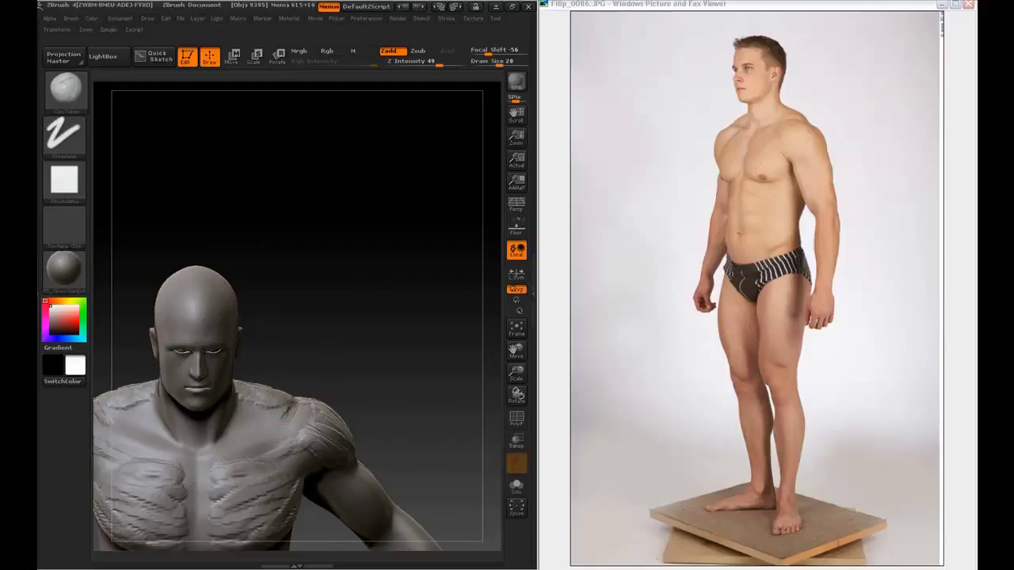
{"action": "mouse_move", "coordinate": [264, 376]}
{"action": "left_mouse_down"}
{"action": "mouse_move", "coordinate": [328, 324]}
{"action": "mouse_move", "coordinate": [485, 321]}
{"action": "mouse_move", "coordinate": [446, 341]}
{"action": "mouse_move", "coordinate": [347, 328]}
{"action": "mouse_move", "coordinate": [396, 296]}
{"action": "mouse_move", "coordinate": [424, 360]}
{"action": "mouse_move", "coordinate": [423, 259]}
{"action": "mouse_move", "coordinate": [340, 294]}
{"action": "mouse_move", "coordinate": [391, 307]}
{"action": "left_mouse_up"}
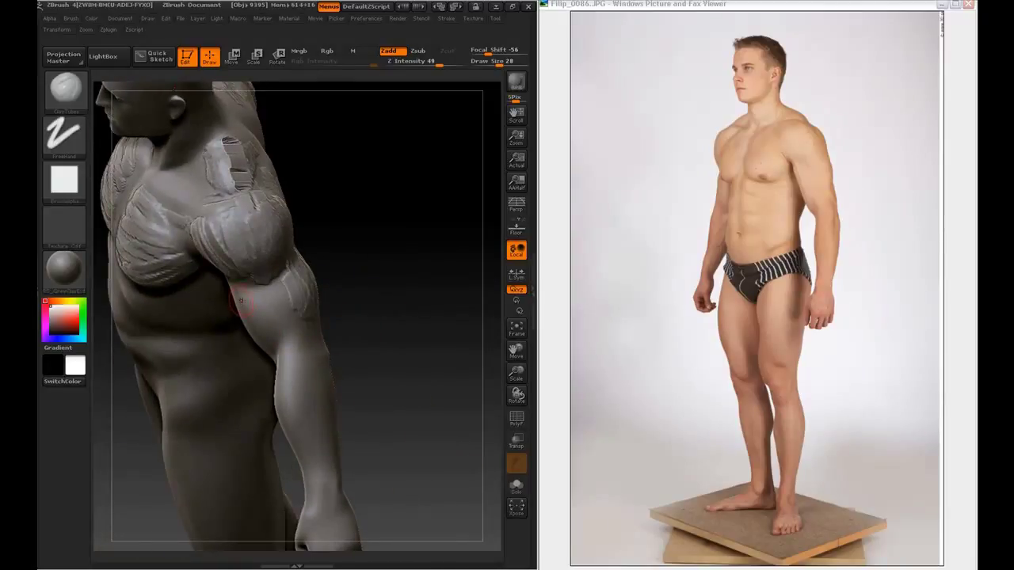
{"action": "mouse_move", "coordinate": [372, 381]}
{"action": "left_mouse_down"}
{"action": "mouse_move", "coordinate": [407, 380]}
{"action": "mouse_move", "coordinate": [399, 365]}
{"action": "left_mouse_up"}
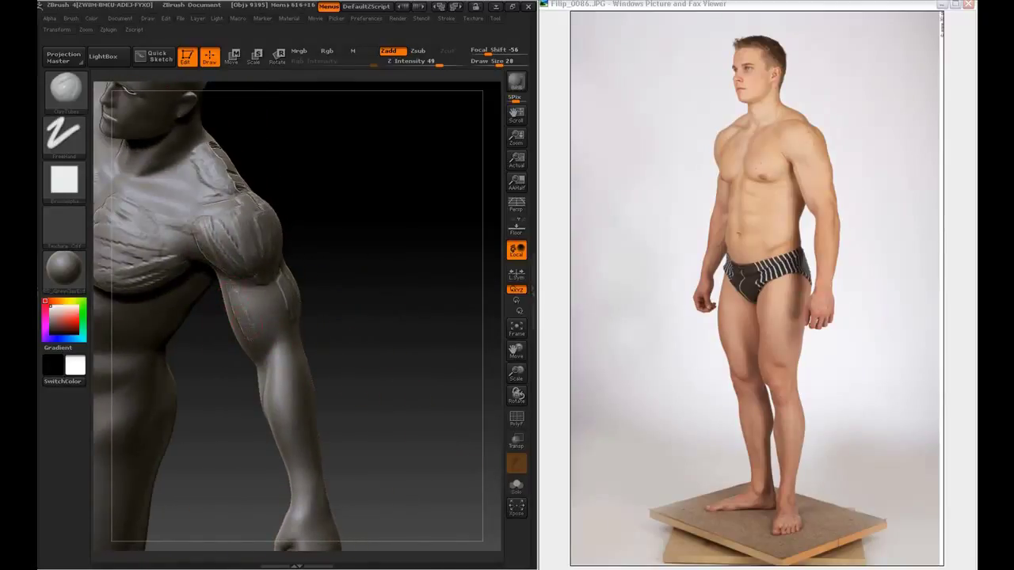
{"action": "mouse_move", "coordinate": [230, 296]}
{"action": "left_mouse_down"}
{"action": "mouse_move", "coordinate": [247, 345]}
{"action": "mouse_move", "coordinate": [261, 333]}
{"action": "left_mouse_up"}
{"action": "left_click_drag", "start_coordinate": [255, 281], "coordinate": [267, 338]}
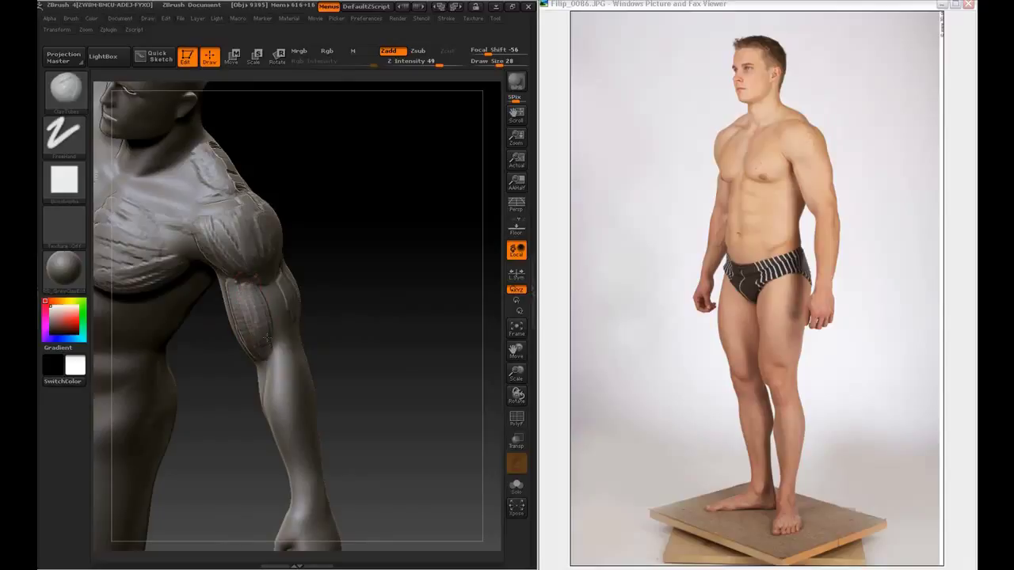
{"action": "left_click_drag", "start_coordinate": [266, 288], "coordinate": [268, 311]}
Build up the outer forearm muscles with clay strokes running from above the elbow toward the wrist.
{"action": "left_click_drag", "start_coordinate": [367, 317], "coordinate": [329, 308]}
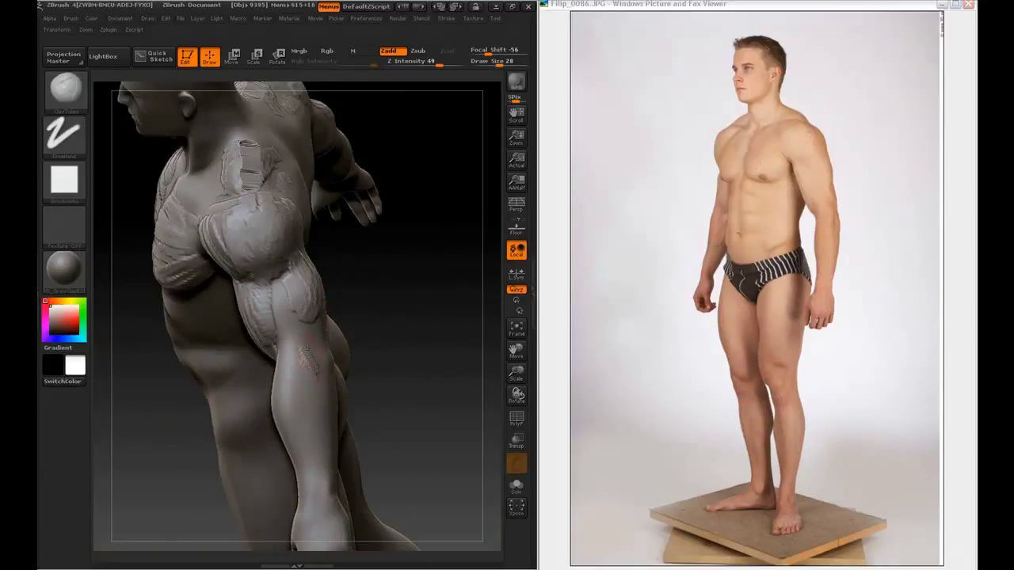
{"action": "mouse_move", "coordinate": [308, 362]}
{"action": "left_mouse_down"}
{"action": "mouse_move", "coordinate": [290, 451]}
{"action": "mouse_move", "coordinate": [296, 433]}
{"action": "mouse_move", "coordinate": [298, 449]}
{"action": "left_mouse_up"}
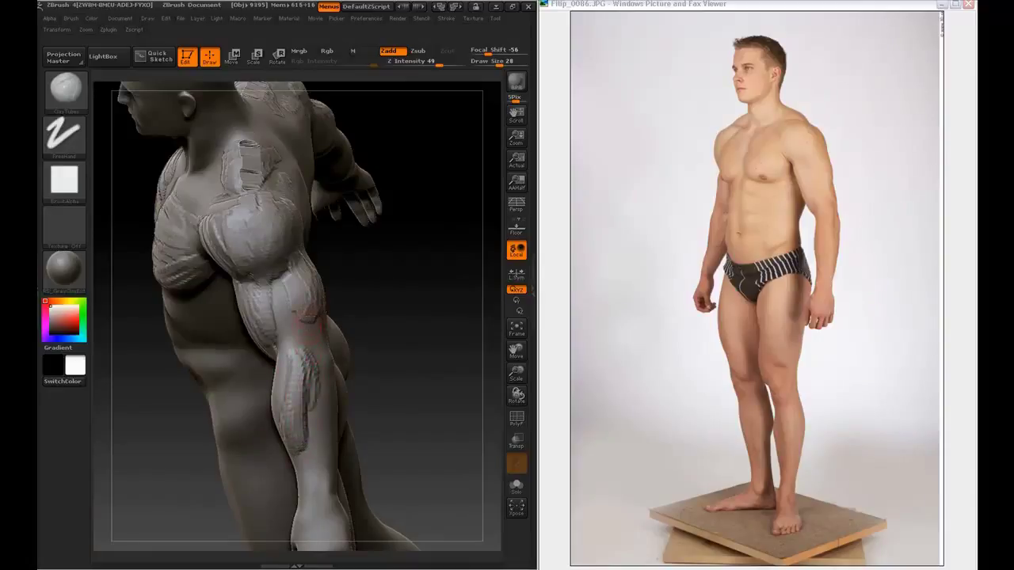
{"action": "left_click_drag", "start_coordinate": [306, 284], "coordinate": [306, 381]}
Build up the inner forearm with long clay strokes from the elbow crease down toward the wrist.
{"action": "left_click_drag", "start_coordinate": [366, 357], "coordinate": [298, 366]}
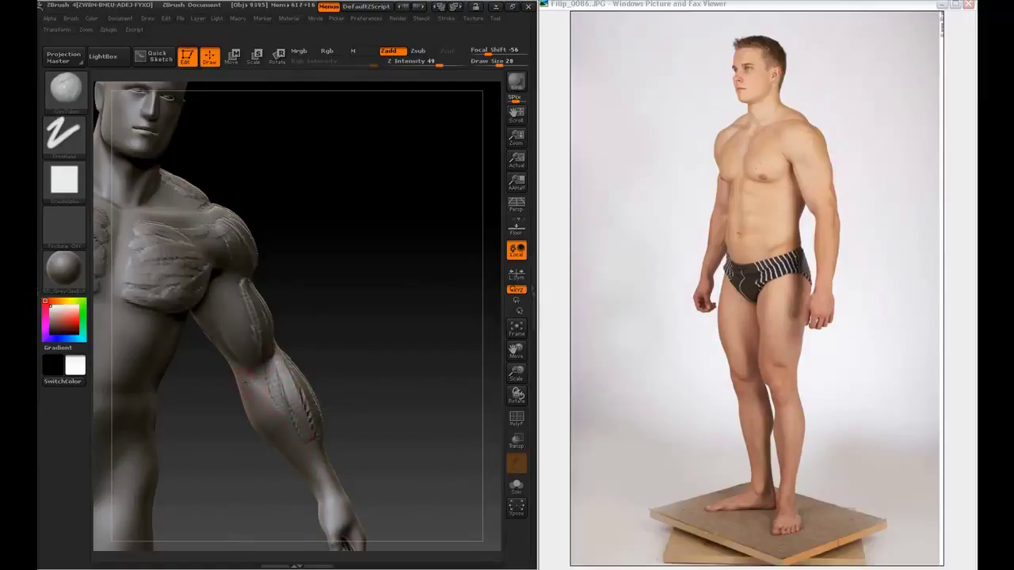
{"action": "left_click_drag", "start_coordinate": [284, 437], "coordinate": [314, 469]}
{"action": "left_click_drag", "start_coordinate": [250, 390], "coordinate": [293, 462]}
{"action": "left_click_drag", "start_coordinate": [271, 413], "coordinate": [314, 465]}
Add clay strokes along the back and underside of the forearm, from below the elbow to the wrist.
{"action": "left_click_drag", "start_coordinate": [355, 391], "coordinate": [350, 438]}
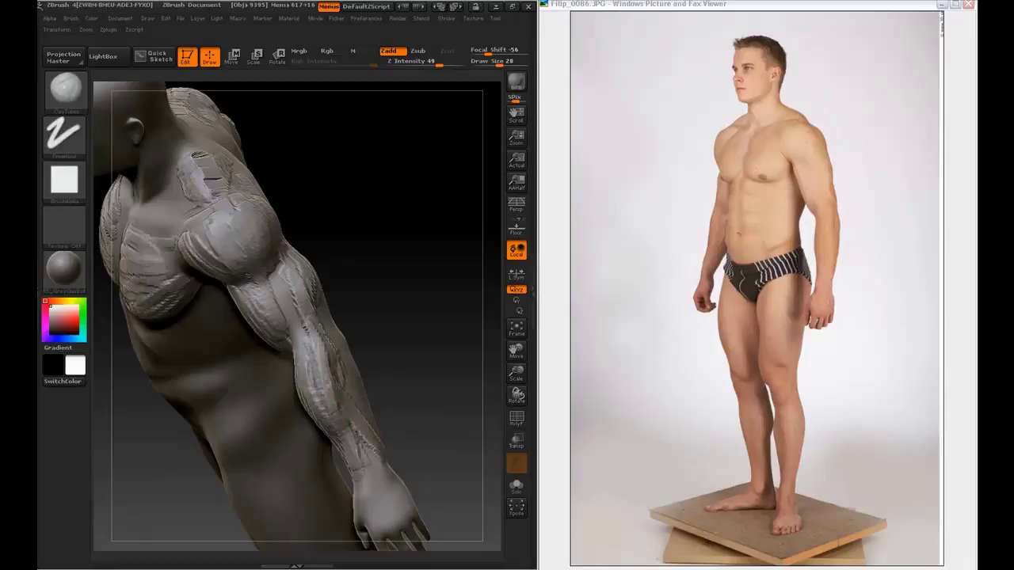
{"action": "mouse_move", "coordinate": [406, 421]}
{"action": "left_mouse_down"}
{"action": "mouse_move", "coordinate": [350, 356]}
{"action": "mouse_move", "coordinate": [364, 428]}
{"action": "left_mouse_up"}
{"action": "mouse_move", "coordinate": [305, 396]}
{"action": "left_mouse_down"}
{"action": "mouse_move", "coordinate": [253, 409]}
{"action": "mouse_move", "coordinate": [263, 384]}
{"action": "left_mouse_up"}
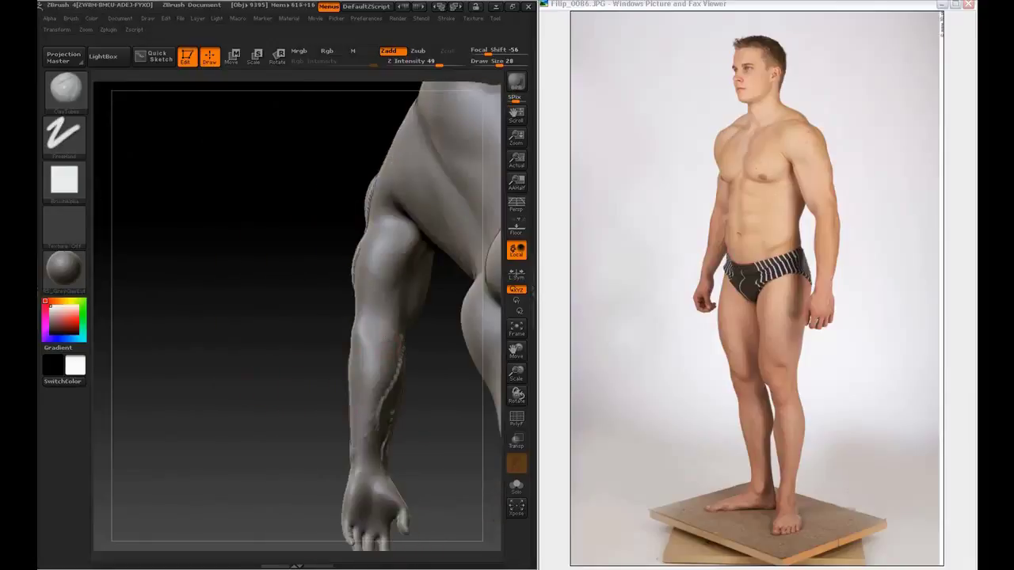
{"action": "mouse_move", "coordinate": [382, 342]}
{"action": "left_mouse_down"}
{"action": "mouse_move", "coordinate": [388, 396]}
{"action": "mouse_move", "coordinate": [369, 440]}
{"action": "left_mouse_up"}
{"action": "left_click_drag", "start_coordinate": [380, 369], "coordinate": [370, 440]}
{"action": "left_click_drag", "start_coordinate": [365, 335], "coordinate": [361, 369]}
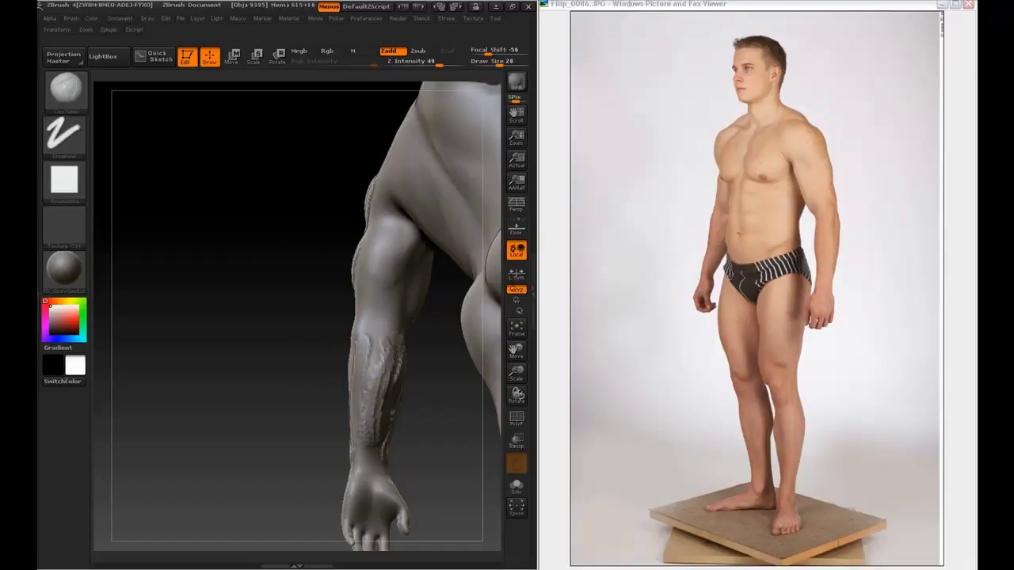
Extend the muscle strokes from the elbow down the outer back of the forearm.
{"action": "left_click_drag", "start_coordinate": [324, 415], "coordinate": [298, 390]}
{"action": "left_click_drag", "start_coordinate": [235, 405], "coordinate": [253, 372]}
{"action": "left_click_drag", "start_coordinate": [348, 299], "coordinate": [319, 401]}
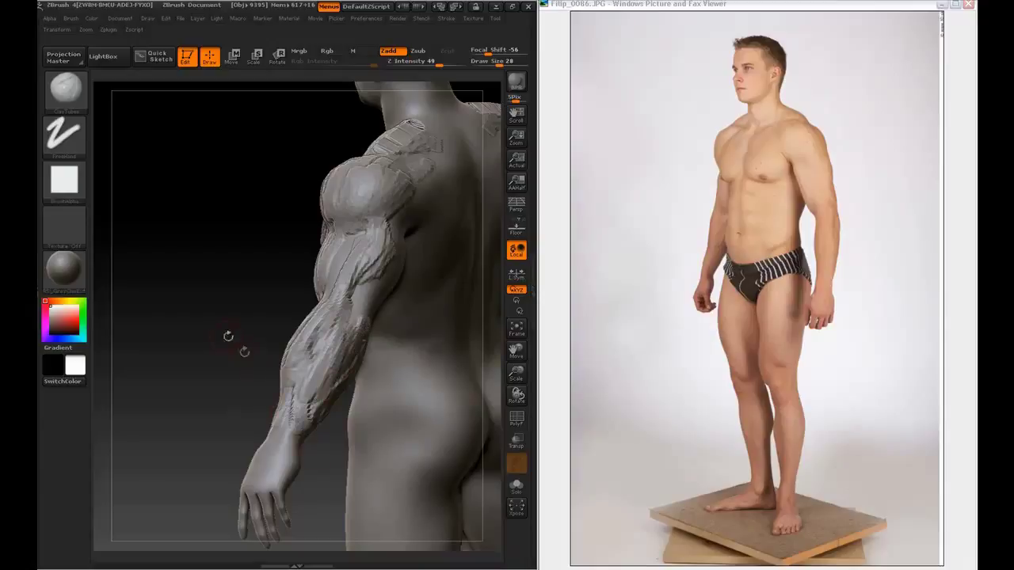
Build up the triceps on the back of the upper arm with clay strokes down toward the elbow.
{"action": "left_click_drag", "start_coordinate": [243, 353], "coordinate": [336, 290]}
{"action": "left_click_drag", "start_coordinate": [262, 288], "coordinate": [346, 265]}
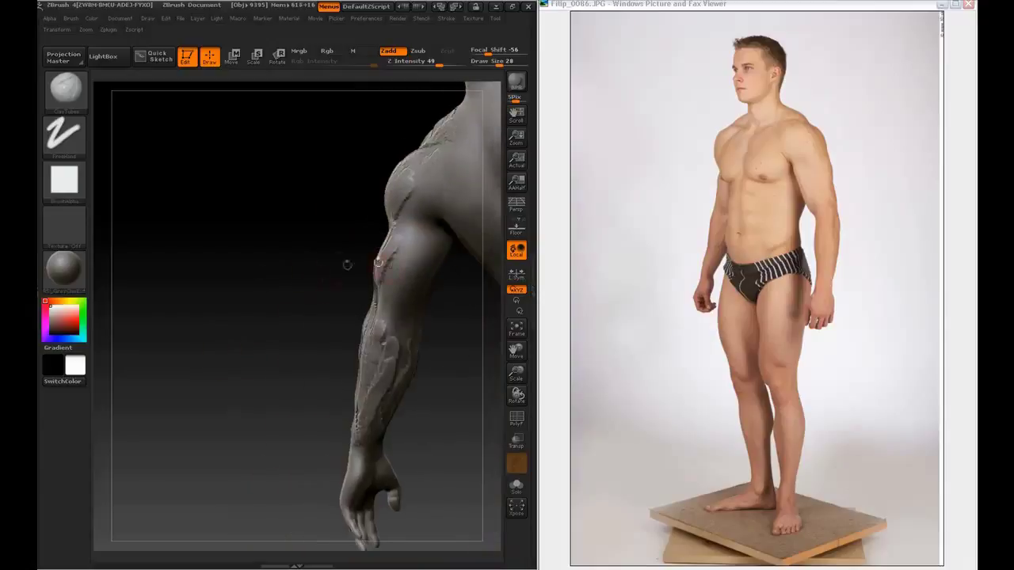
{"action": "mouse_move", "coordinate": [397, 236]}
{"action": "left_mouse_down"}
{"action": "mouse_move", "coordinate": [403, 281]}
{"action": "mouse_move", "coordinate": [417, 248]}
{"action": "mouse_move", "coordinate": [410, 287]}
{"action": "left_mouse_up"}
{"action": "left_click_drag", "start_coordinate": [277, 310], "coordinate": [353, 277]}
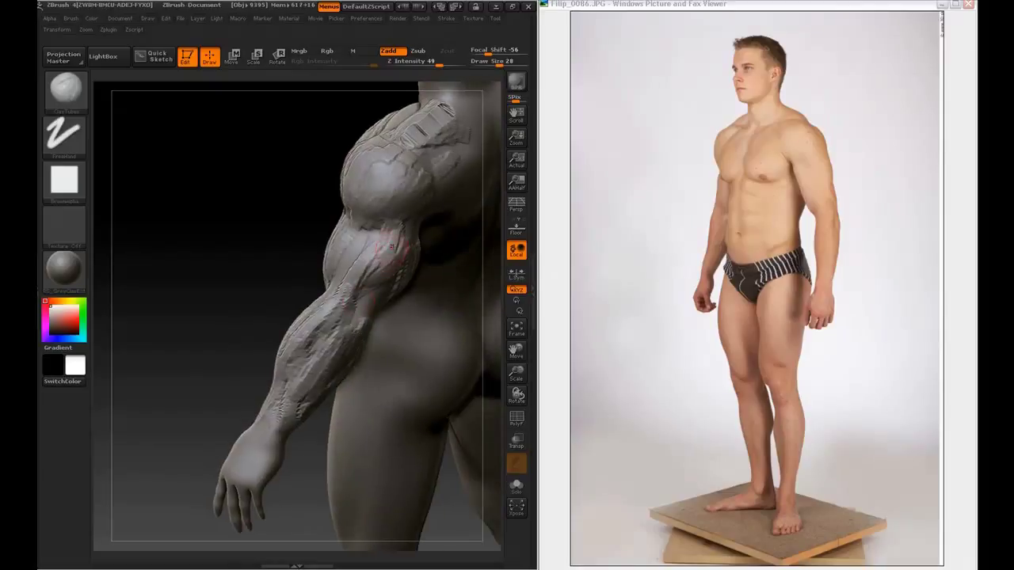
{"action": "left_click_drag", "start_coordinate": [393, 245], "coordinate": [353, 283]}
Strengthen the biceps' inner edge and its lower end near the elbow crease with more clay strokes.
{"action": "mouse_move", "coordinate": [229, 319]}
{"action": "left_mouse_down"}
{"action": "mouse_move", "coordinate": [448, 371]}
{"action": "mouse_move", "coordinate": [396, 326]}
{"action": "mouse_move", "coordinate": [452, 385]}
{"action": "mouse_move", "coordinate": [466, 384]}
{"action": "mouse_move", "coordinate": [440, 350]}
{"action": "left_mouse_up"}
{"action": "left_click_drag", "start_coordinate": [342, 288], "coordinate": [350, 307]}
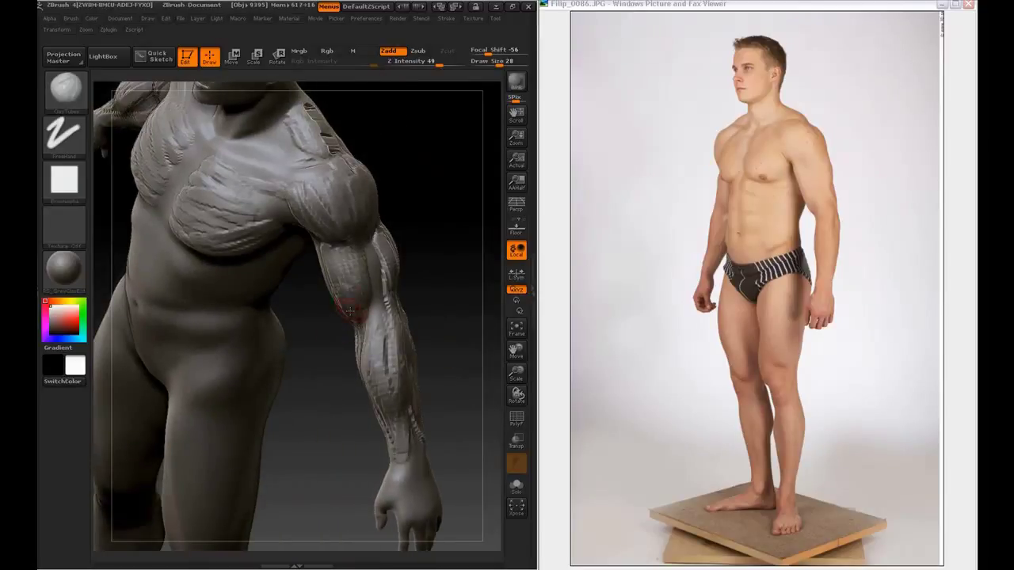
{"action": "left_click_drag", "start_coordinate": [331, 271], "coordinate": [356, 326]}
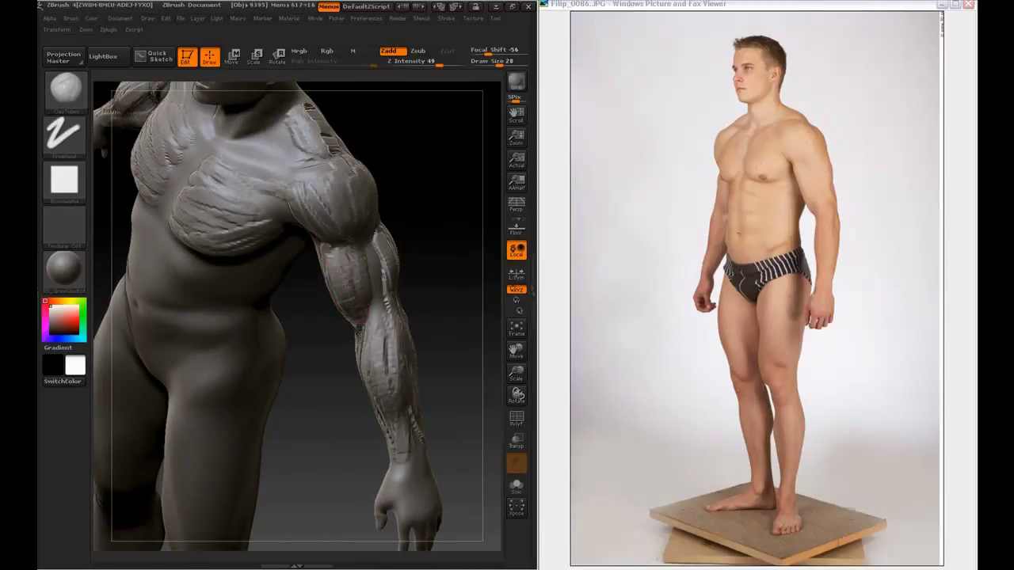
{"action": "left_click_drag", "start_coordinate": [348, 255], "coordinate": [353, 282]}
Fill the inner side of the upper arm between armpit and elbow with lengthwise clay strokes.
{"action": "left_click_drag", "start_coordinate": [447, 348], "coordinate": [436, 277]}
{"action": "left_click_drag", "start_coordinate": [420, 372], "coordinate": [444, 355]}
{"action": "left_click_drag", "start_coordinate": [349, 258], "coordinate": [353, 307]}
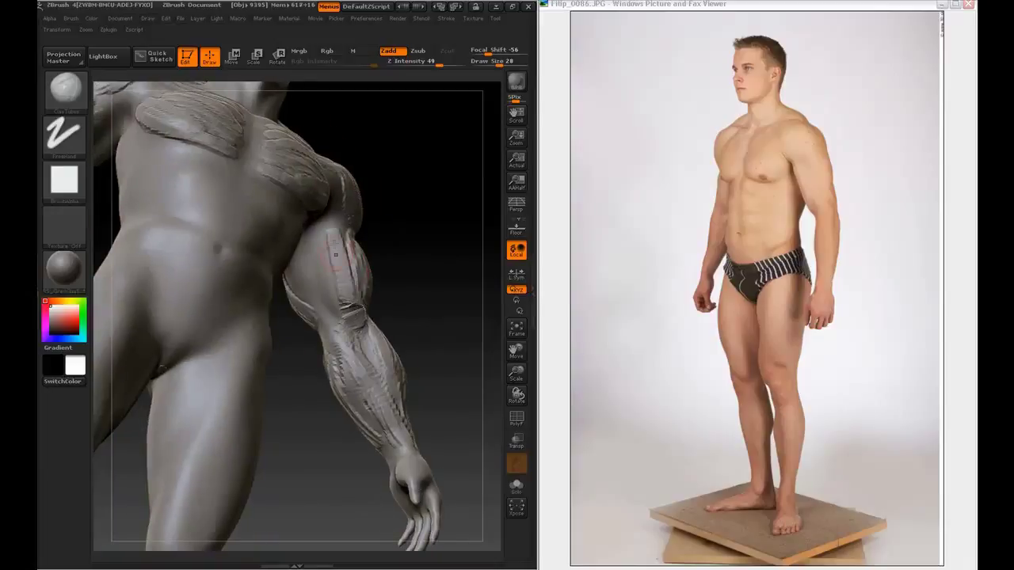
{"action": "mouse_move", "coordinate": [342, 237]}
{"action": "left_mouse_down"}
{"action": "mouse_move", "coordinate": [349, 301]}
{"action": "mouse_move", "coordinate": [339, 314]}
{"action": "mouse_move", "coordinate": [339, 302]}
{"action": "left_mouse_up"}
{"action": "left_click_drag", "start_coordinate": [312, 247], "coordinate": [326, 307]}
{"action": "left_click_drag", "start_coordinate": [324, 229], "coordinate": [326, 271]}
{"action": "left_click_drag", "start_coordinate": [418, 268], "coordinate": [396, 279]}
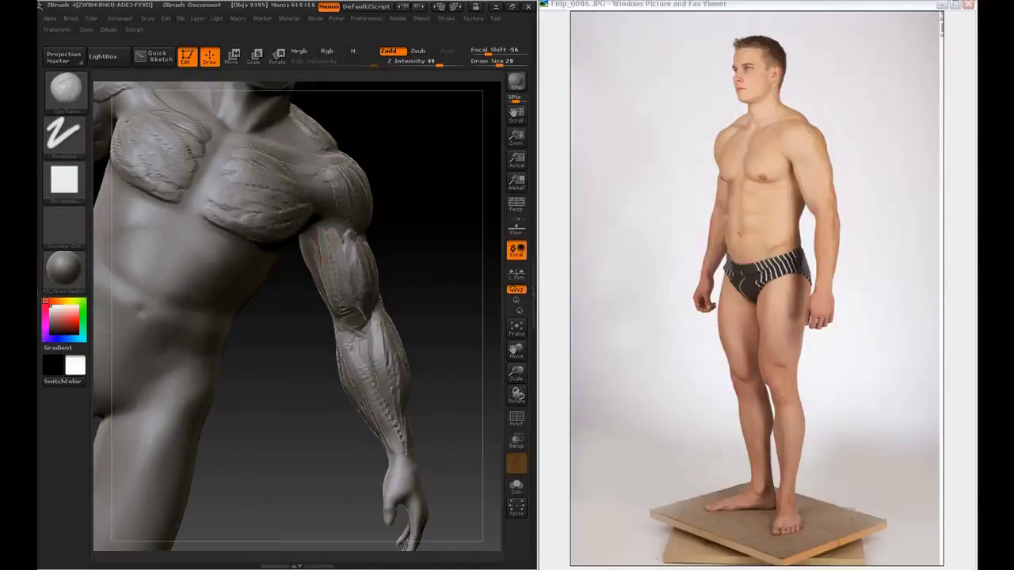
{"action": "left_click_drag", "start_coordinate": [389, 235], "coordinate": [389, 244], "text": "shift"}
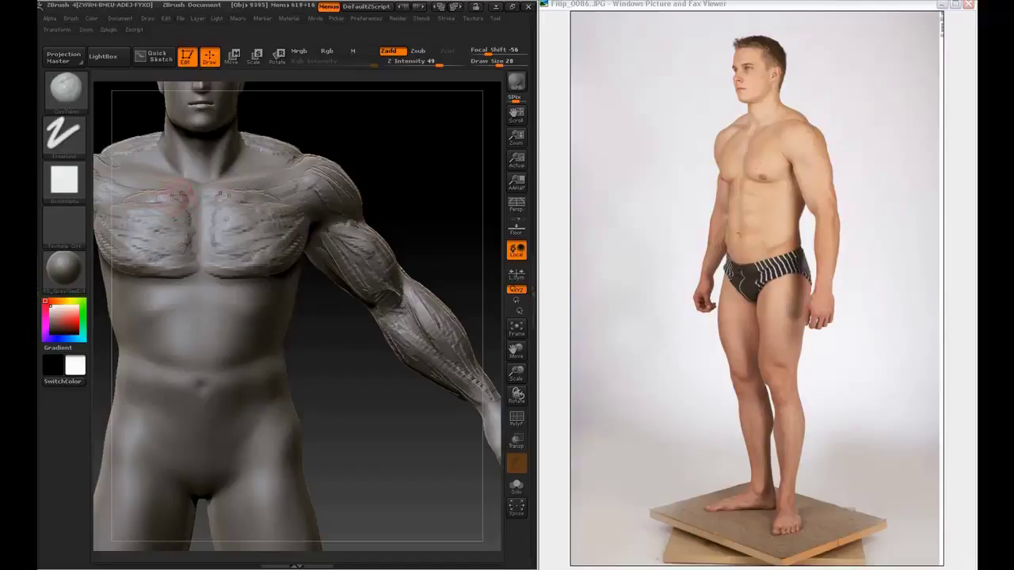
Build up the muscles at the back of the neck with clay strokes running down to the upper back.
{"action": "mouse_move", "coordinate": [329, 134]}
{"action": "left_mouse_down"}
{"action": "mouse_move", "coordinate": [385, 98]}
{"action": "mouse_move", "coordinate": [362, 104]}
{"action": "mouse_move", "coordinate": [399, 129]}
{"action": "left_mouse_up"}
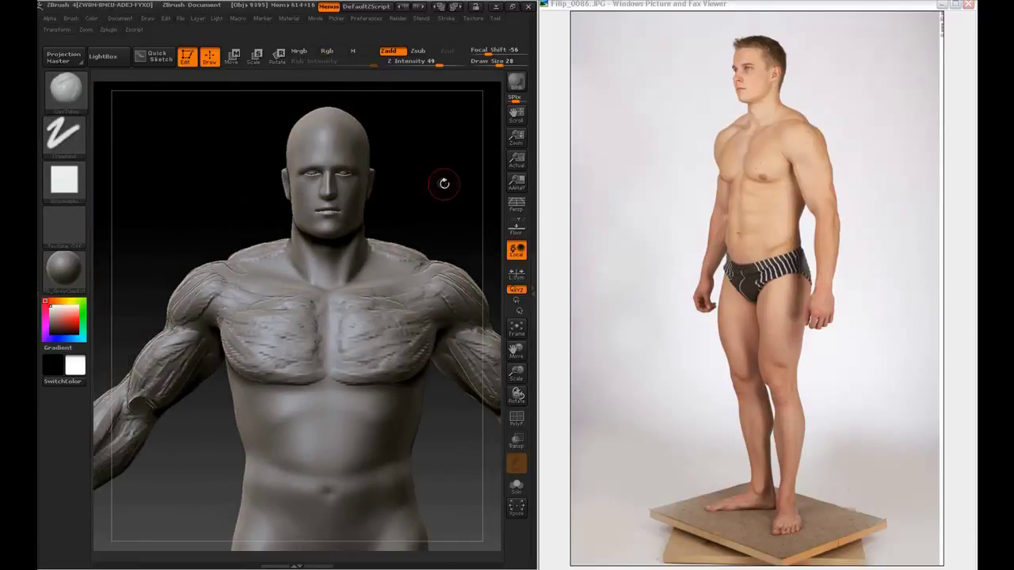
{"action": "left_click_drag", "start_coordinate": [443, 184], "coordinate": [421, 176]}
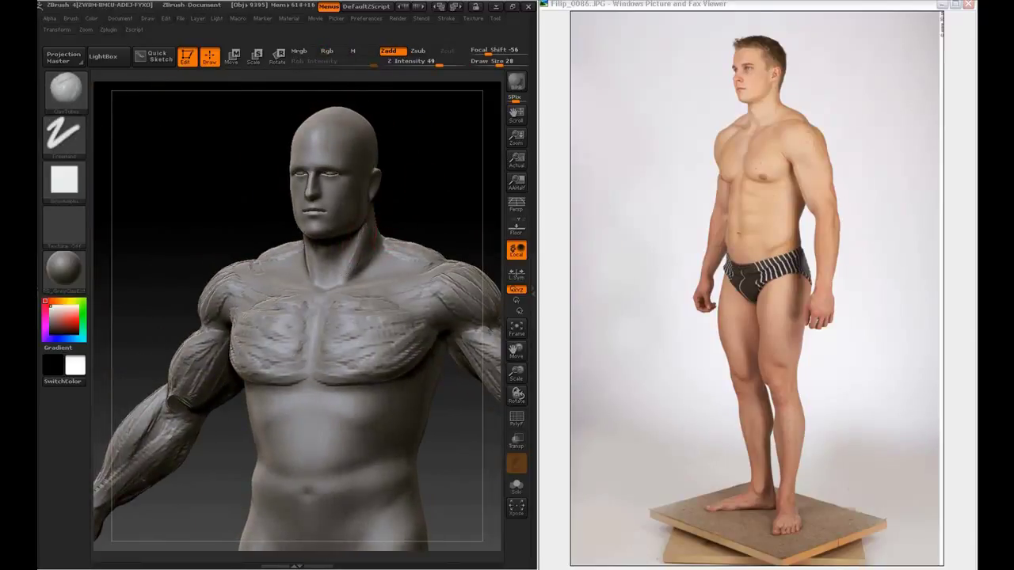
{"action": "mouse_move", "coordinate": [425, 197]}
{"action": "left_mouse_down"}
{"action": "mouse_move", "coordinate": [402, 206]}
{"action": "mouse_move", "coordinate": [464, 179]}
{"action": "left_mouse_up"}
{"action": "mouse_move", "coordinate": [228, 218]}
{"action": "left_mouse_down"}
{"action": "mouse_move", "coordinate": [281, 220]}
{"action": "mouse_move", "coordinate": [238, 237]}
{"action": "mouse_move", "coordinate": [295, 243]}
{"action": "left_mouse_up"}
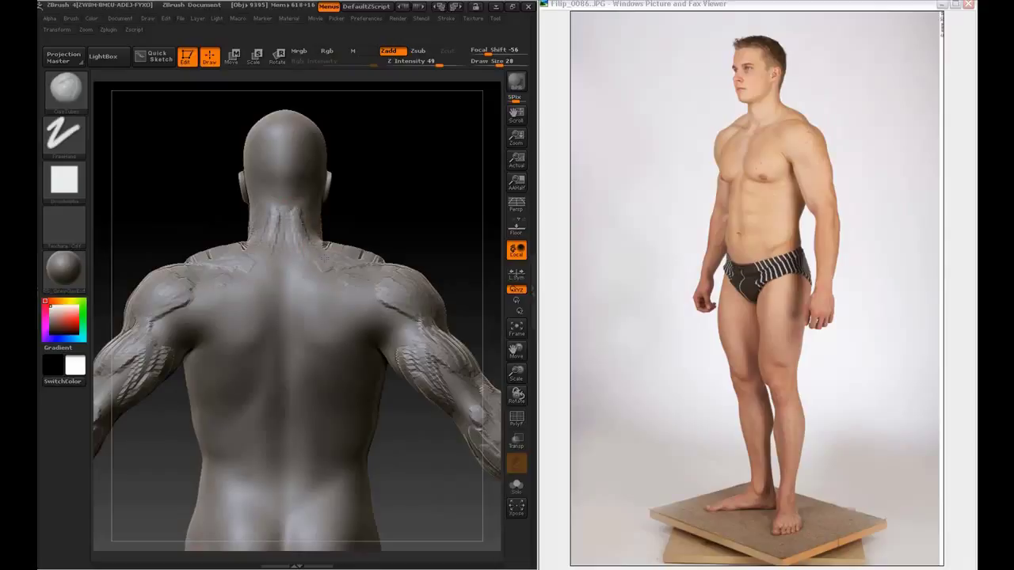
{"action": "left_click_drag", "start_coordinate": [293, 198], "coordinate": [306, 258]}
Switch to Windows Picture and Fax Viewer and advance the reference photos to image 0088, the rear three-quarter view.
{"action": "left_click_drag", "start_coordinate": [440, 238], "coordinate": [337, 240]}
{"action": "left_click_drag", "start_coordinate": [454, 279], "coordinate": [380, 274]}
{"action": "mouse_move", "coordinate": [470, 241]}
{"action": "left_mouse_down", "text": "alt"}
{"action": "mouse_move", "coordinate": [427, 158]}
{"action": "mouse_move", "coordinate": [441, 151]}
{"action": "left_mouse_up", "text": "alt"}
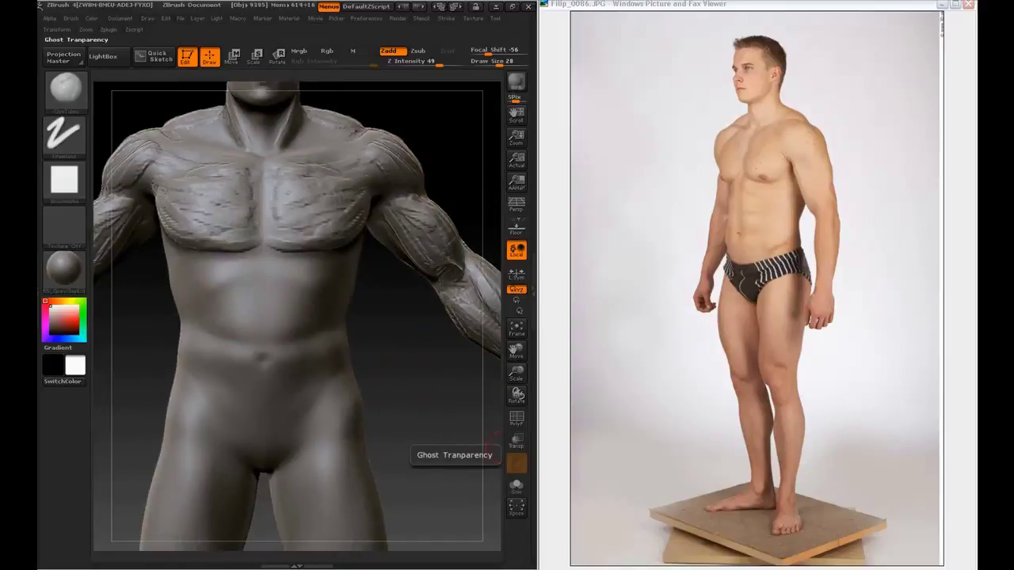
{"action": "left_click", "coordinate": [644, 547]}
{"action": "key", "text": "Right"}
{"action": "key", "text": "Right"}
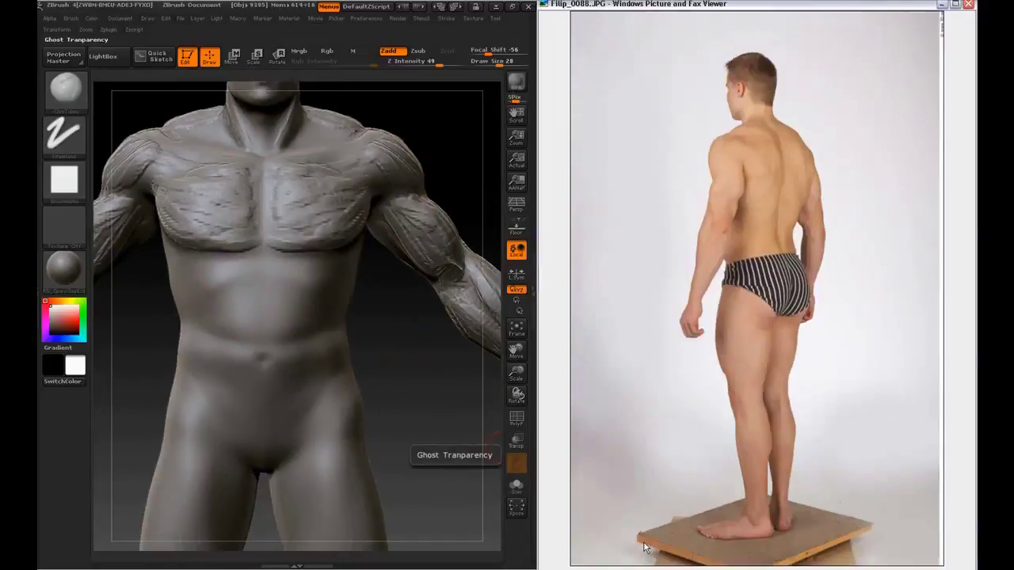
Return to ZBrush and refine the back of the forearm with clay strokes from the elbow toward the wrist.
{"action": "left_click_drag", "start_coordinate": [428, 346], "coordinate": [493, 341]}
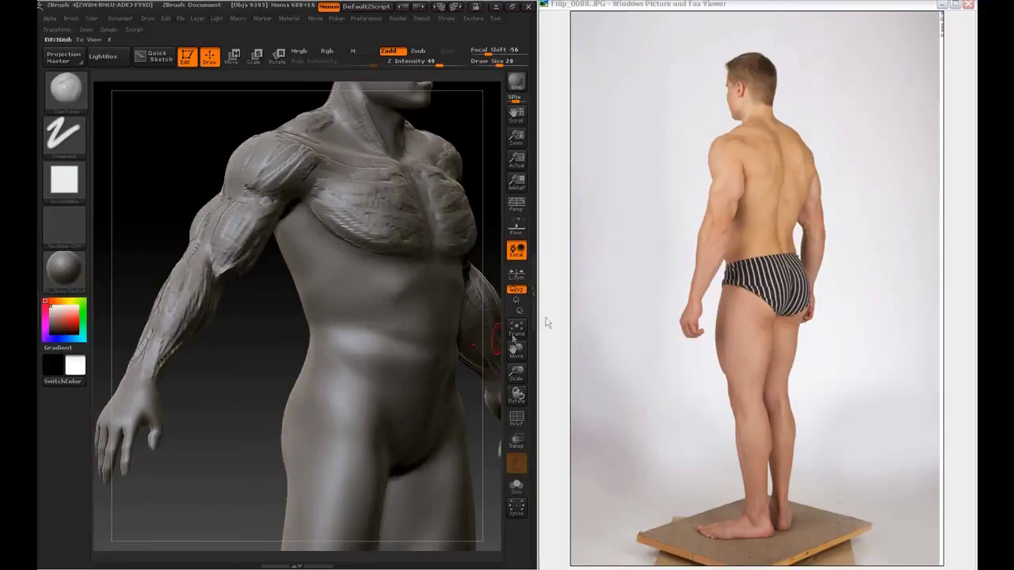
{"action": "left_click_drag", "start_coordinate": [258, 379], "coordinate": [164, 385]}
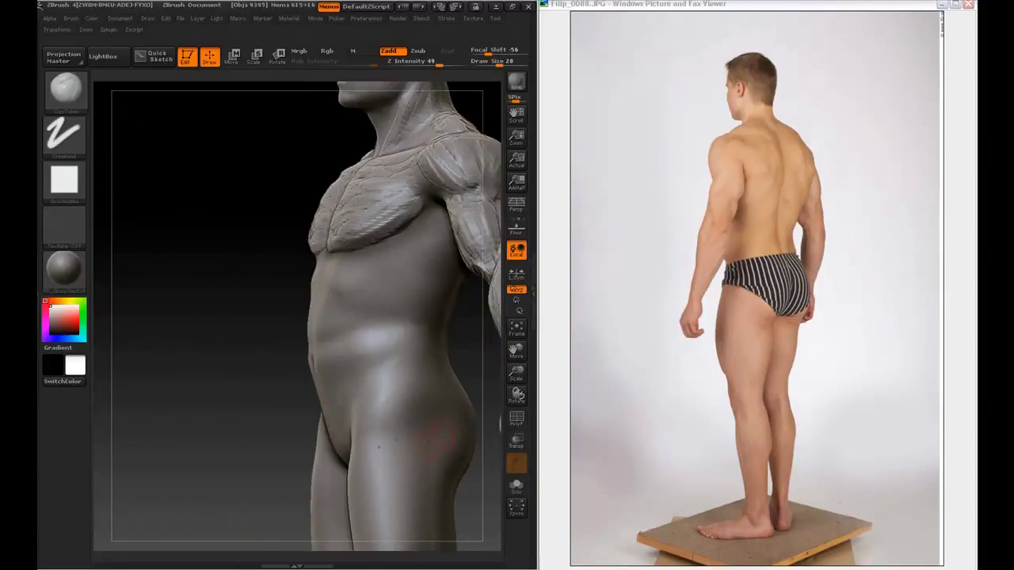
{"action": "mouse_move", "coordinate": [279, 403]}
{"action": "left_mouse_down"}
{"action": "mouse_move", "coordinate": [230, 432]}
{"action": "mouse_move", "coordinate": [187, 332]}
{"action": "left_mouse_up"}
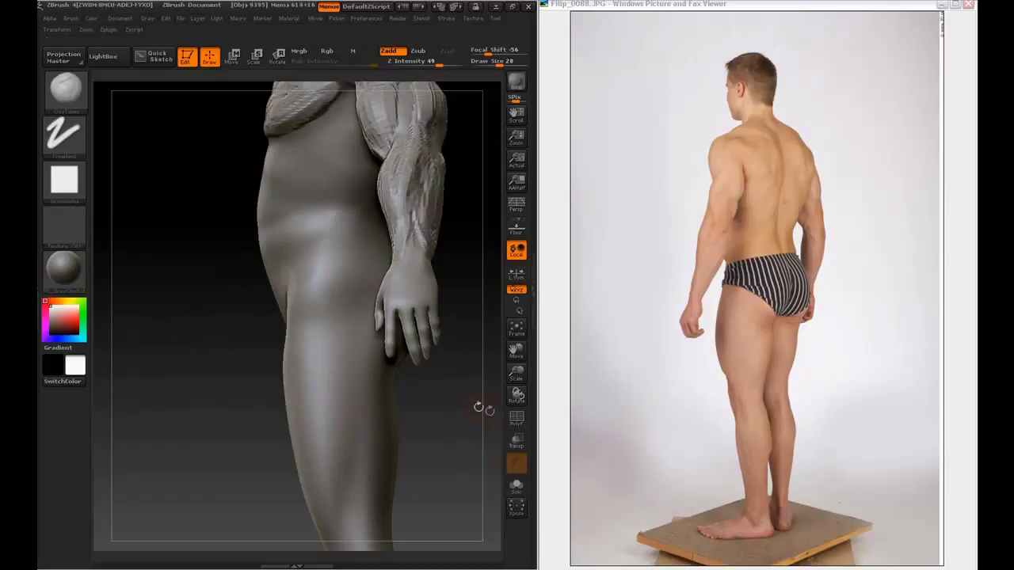
{"action": "mouse_move", "coordinate": [478, 407]}
{"action": "left_mouse_down"}
{"action": "mouse_move", "coordinate": [465, 428]}
{"action": "mouse_move", "coordinate": [453, 412]}
{"action": "left_mouse_up"}
{"action": "mouse_move", "coordinate": [458, 254]}
{"action": "left_mouse_down"}
{"action": "mouse_move", "coordinate": [391, 224]}
{"action": "mouse_move", "coordinate": [423, 281]}
{"action": "mouse_move", "coordinate": [335, 394]}
{"action": "mouse_move", "coordinate": [334, 415]}
{"action": "mouse_move", "coordinate": [309, 317]}
{"action": "left_mouse_up"}
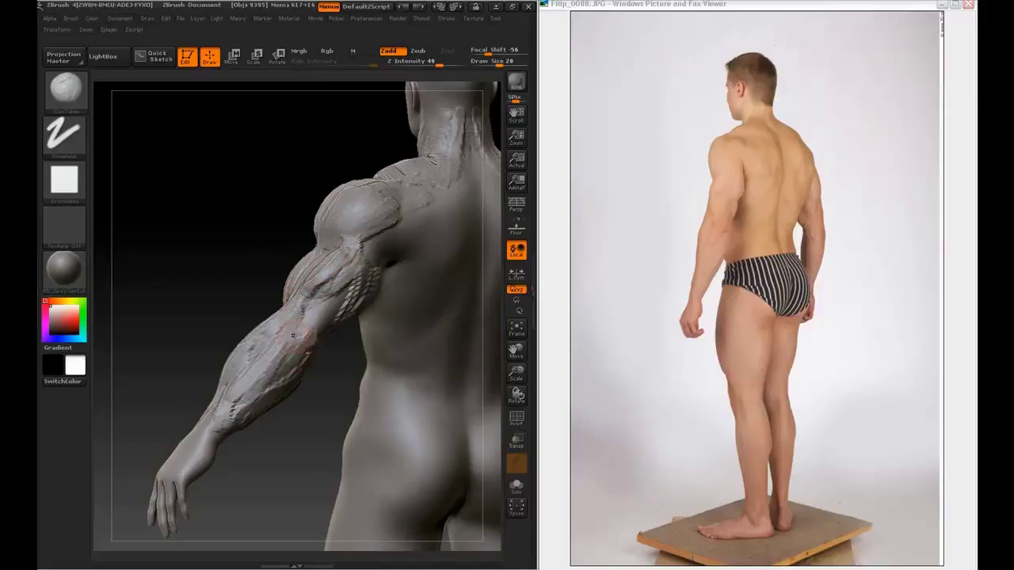
{"action": "left_click_drag", "start_coordinate": [289, 338], "coordinate": [239, 405]}
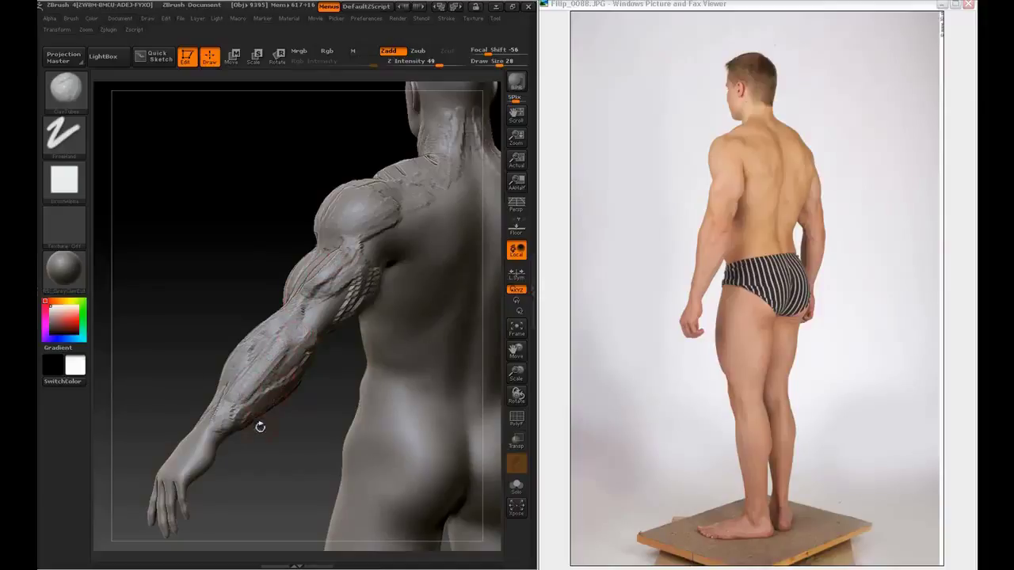
{"action": "left_click_drag", "start_coordinate": [287, 356], "coordinate": [257, 389]}
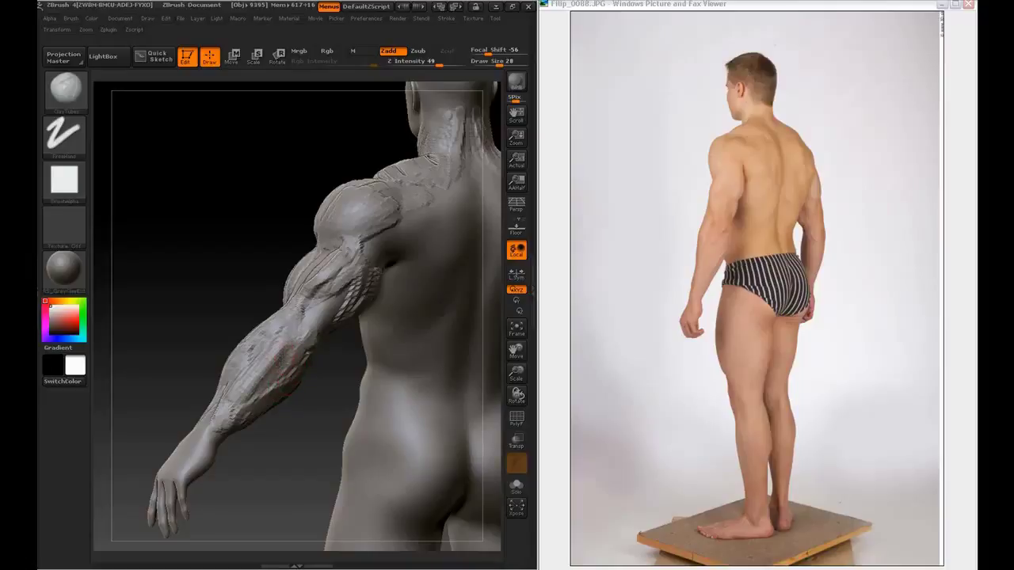
{"action": "left_click_drag", "start_coordinate": [289, 340], "coordinate": [280, 352]}
Switch to Windows Picture and Fax Viewer and advance the reference photos to image 0089, the straight back view.
{"action": "left_click_drag", "start_coordinate": [341, 408], "coordinate": [284, 404]}
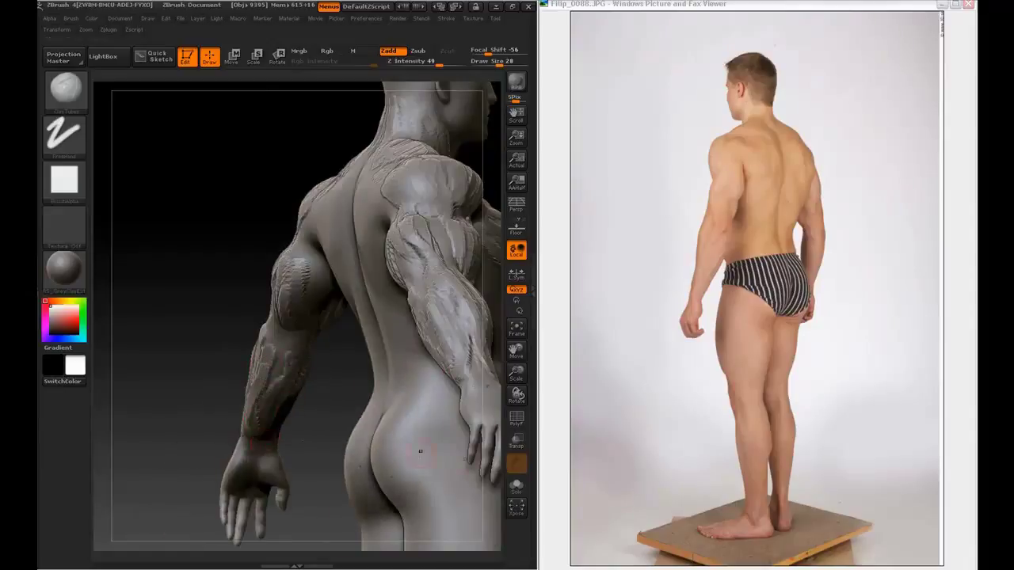
{"action": "left_click", "coordinate": [695, 490]}
{"action": "key", "text": "Right"}
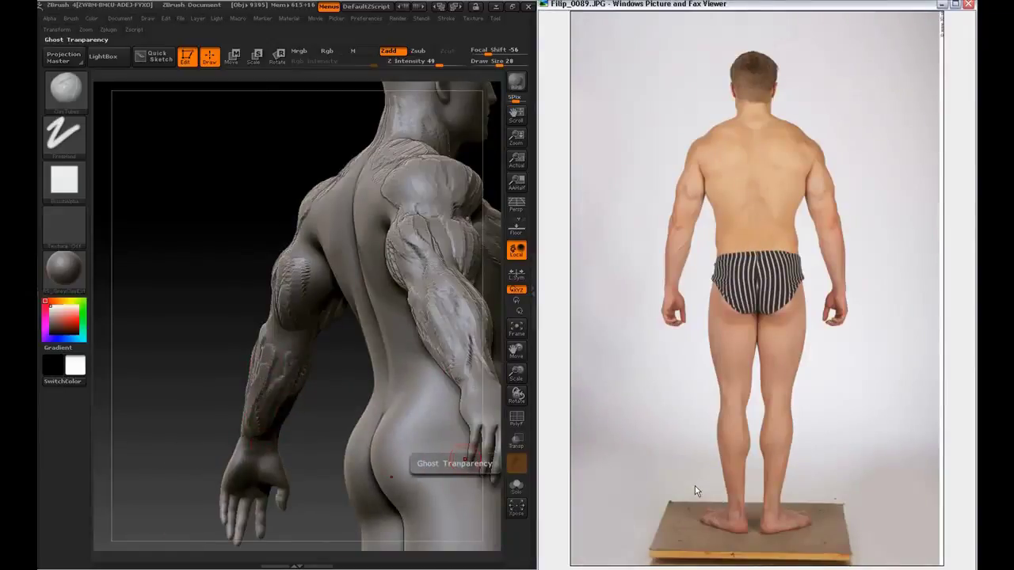
Return to ZBrush and add clay strokes down the side of the torso below the armpit.
{"action": "left_click", "coordinate": [242, 190]}
{"action": "mouse_move", "coordinate": [242, 190]}
{"action": "left_mouse_down"}
{"action": "mouse_move", "coordinate": [332, 414]}
{"action": "mouse_move", "coordinate": [214, 366]}
{"action": "mouse_move", "coordinate": [190, 335]}
{"action": "mouse_move", "coordinate": [288, 285]}
{"action": "left_mouse_up"}
{"action": "mouse_move", "coordinate": [222, 240]}
{"action": "left_mouse_down"}
{"action": "mouse_move", "coordinate": [232, 284]}
{"action": "mouse_move", "coordinate": [221, 285]}
{"action": "mouse_move", "coordinate": [214, 236]}
{"action": "left_mouse_up"}
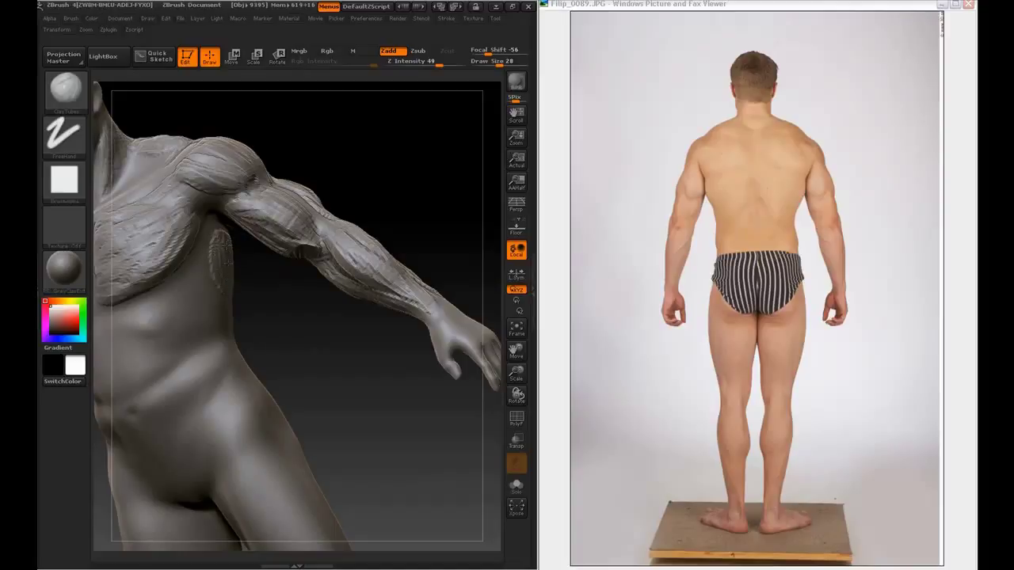
{"action": "left_click_drag", "start_coordinate": [387, 119], "coordinate": [273, 131]}
{"action": "left_click_drag", "start_coordinate": [237, 253], "coordinate": [242, 294]}
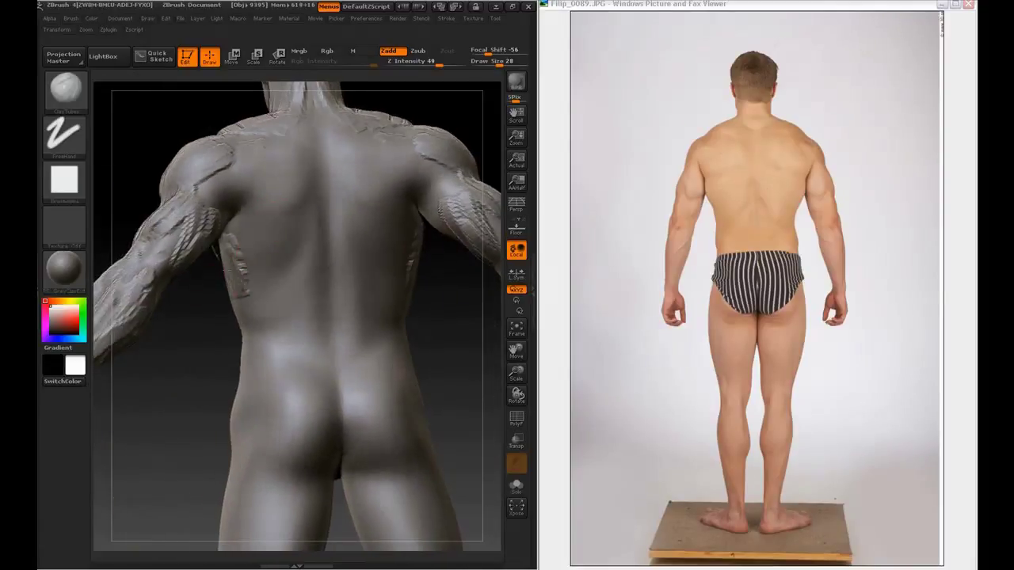
Outline the latissimus and the lower edge of the shoulder blade on the back with clay strokes.
{"action": "left_click_drag", "start_coordinate": [174, 245], "coordinate": [180, 252], "text": "shift"}
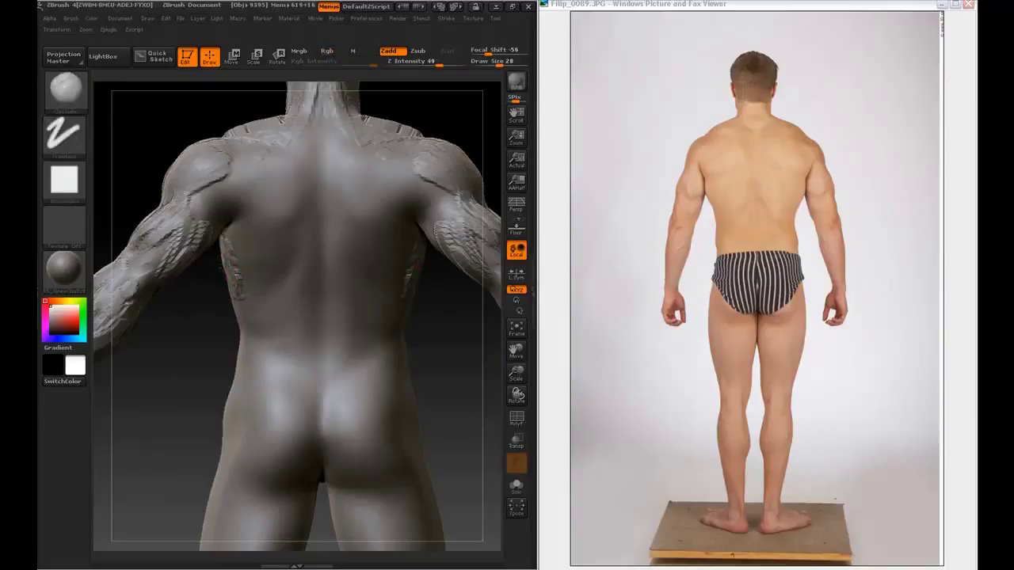
{"action": "mouse_move", "coordinate": [239, 282]}
{"action": "left_mouse_down"}
{"action": "mouse_move", "coordinate": [234, 261]}
{"action": "mouse_move", "coordinate": [297, 244]}
{"action": "mouse_move", "coordinate": [300, 227]}
{"action": "mouse_move", "coordinate": [266, 289]}
{"action": "mouse_move", "coordinate": [271, 258]}
{"action": "left_mouse_up"}
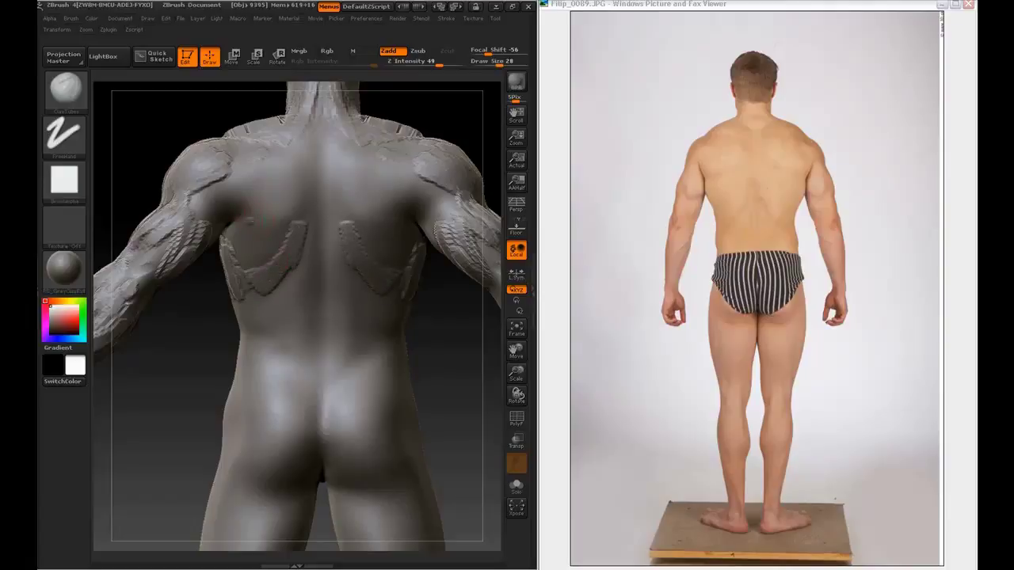
{"action": "left_click_drag", "start_coordinate": [241, 217], "coordinate": [279, 211]}
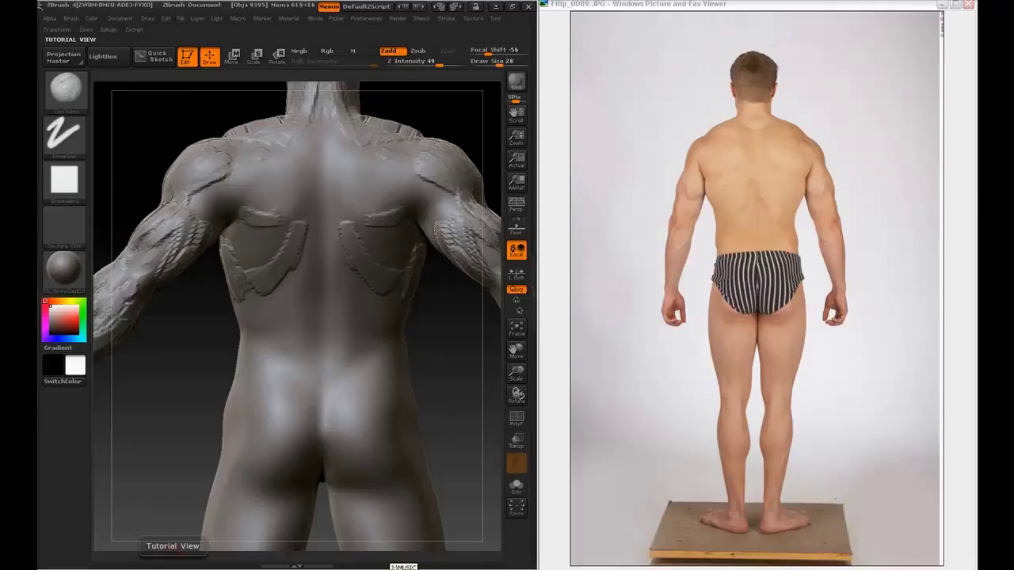
Switch to Windows Explorer and open the folder J:\ZBRUSH\04 Aula Braço\Ref.
{"action": "left_click", "coordinate": [550, 567]}
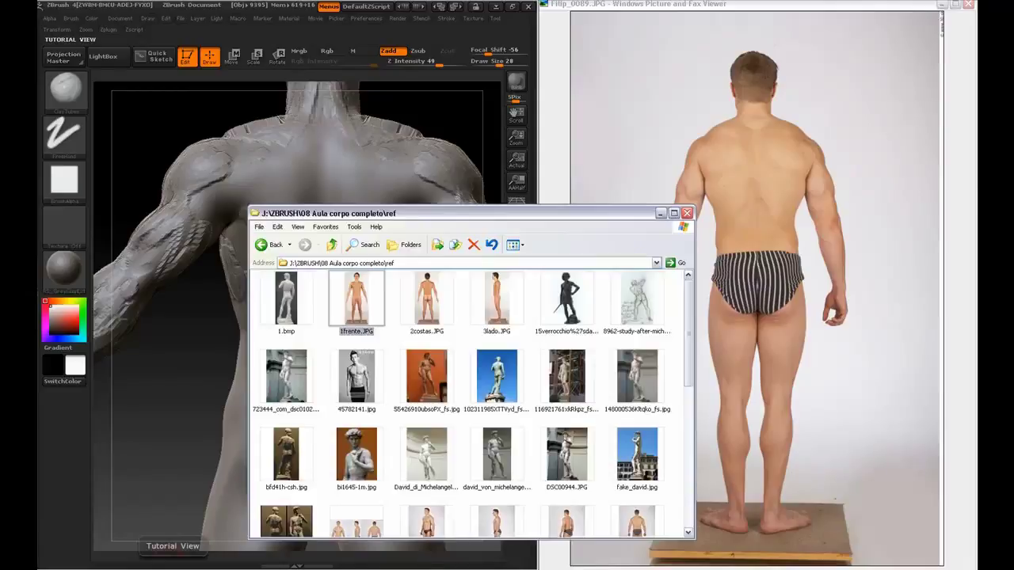
{"action": "scroll", "coordinate": [453, 471], "scroll_direction": "up", "scroll_amount": 5}
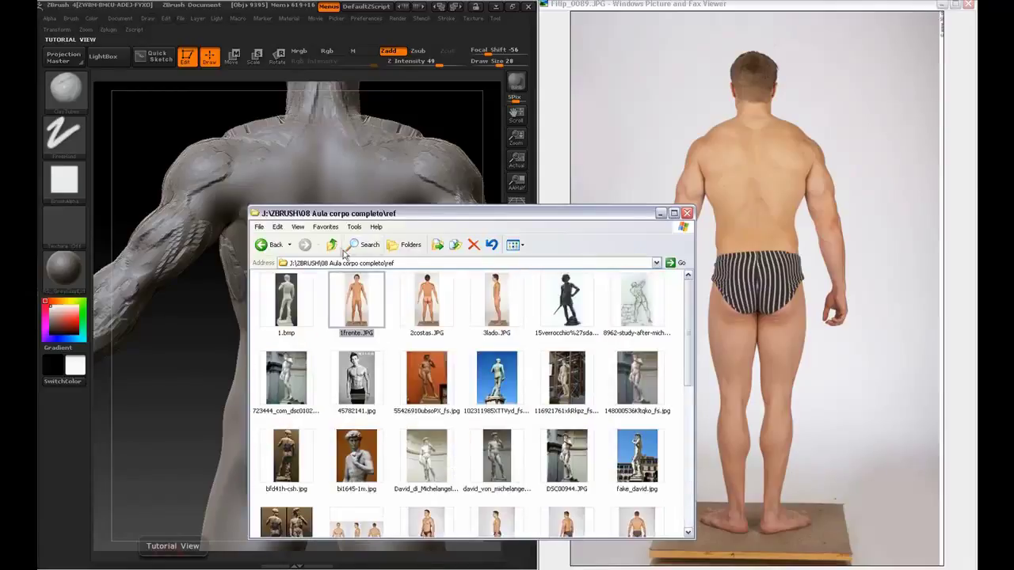
{"action": "left_click", "coordinate": [333, 245]}
{"action": "left_click", "coordinate": [333, 246]}
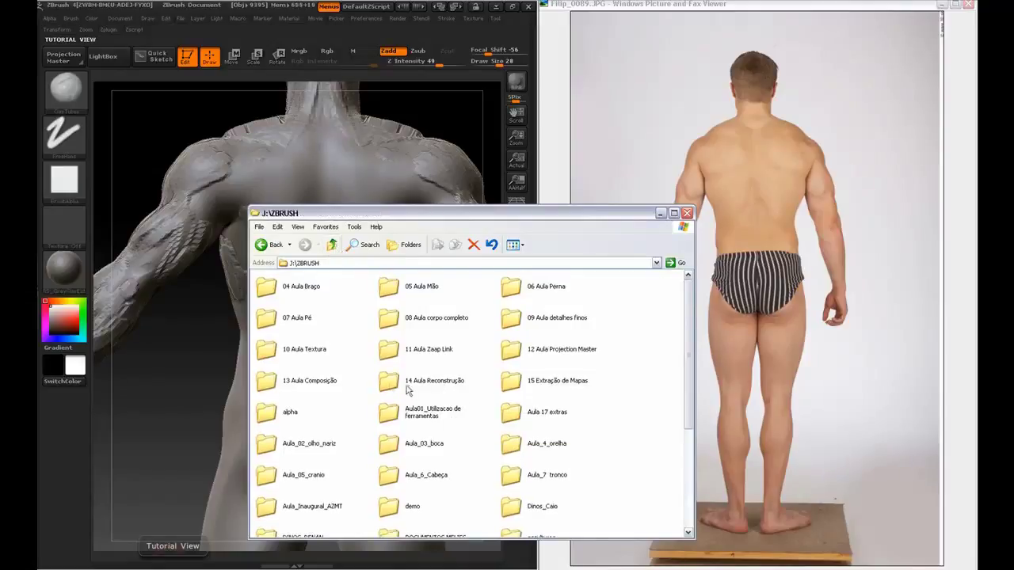
{"action": "double_click", "coordinate": [305, 286]}
{"action": "double_click", "coordinate": [396, 288]}
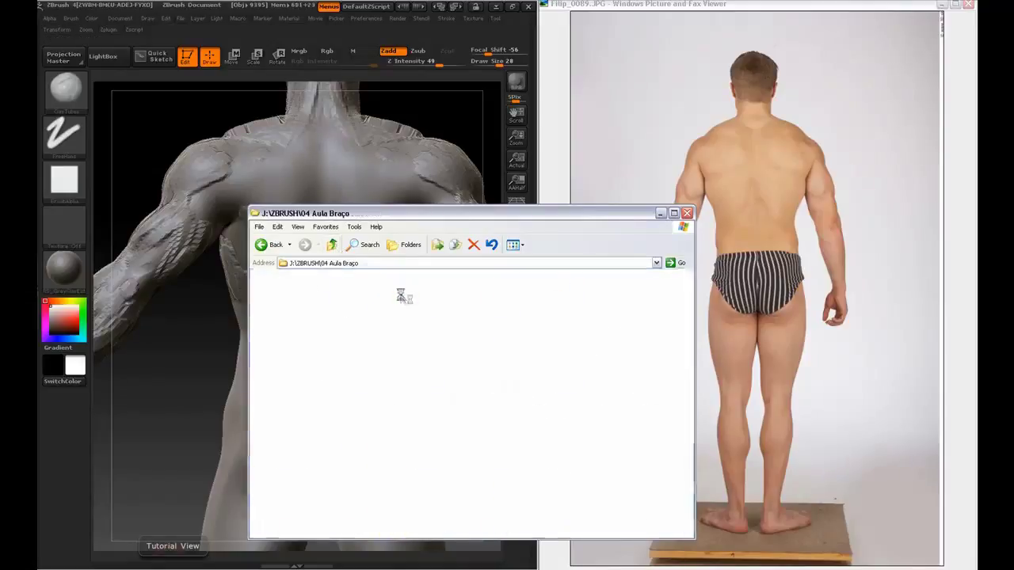
Select all the arm reference images in the Ref folder and copy them.
{"action": "scroll", "coordinate": [553, 509], "scroll_direction": "down", "scroll_amount": 5}
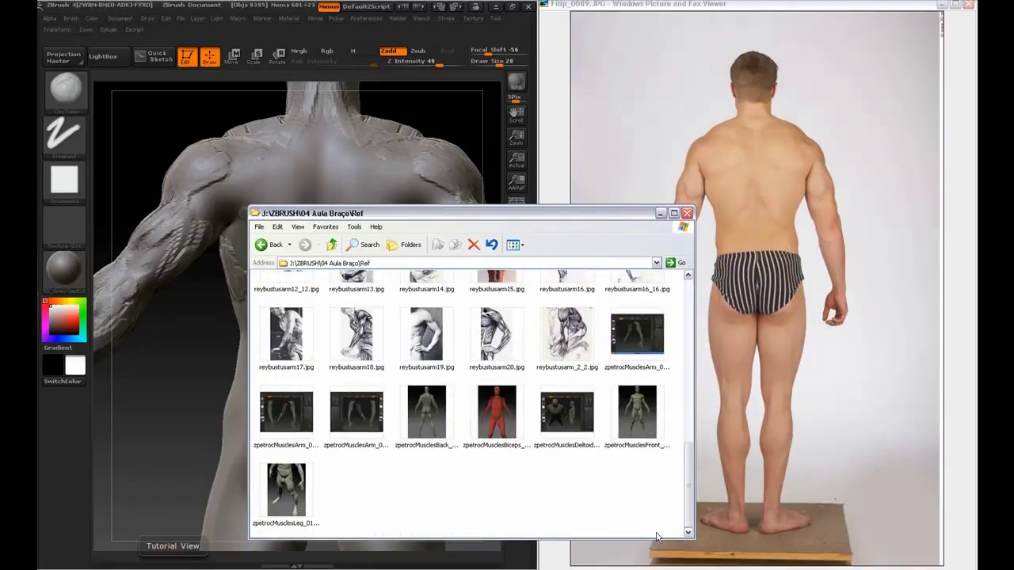
{"action": "scroll", "coordinate": [659, 531], "scroll_direction": "up", "scroll_amount": 10}
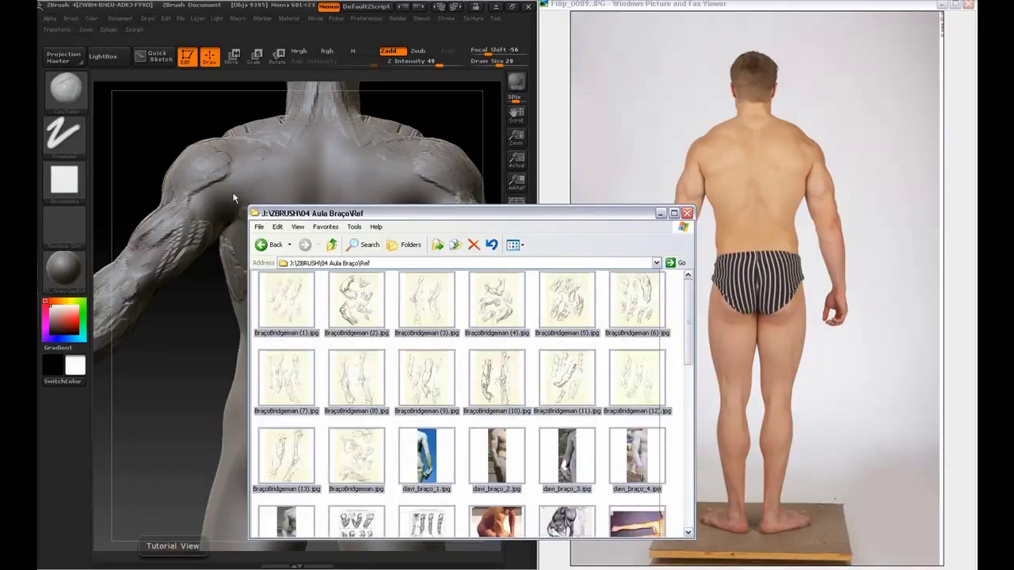
{"action": "right_click", "coordinate": [281, 311]}
{"action": "left_click", "coordinate": [317, 260]}
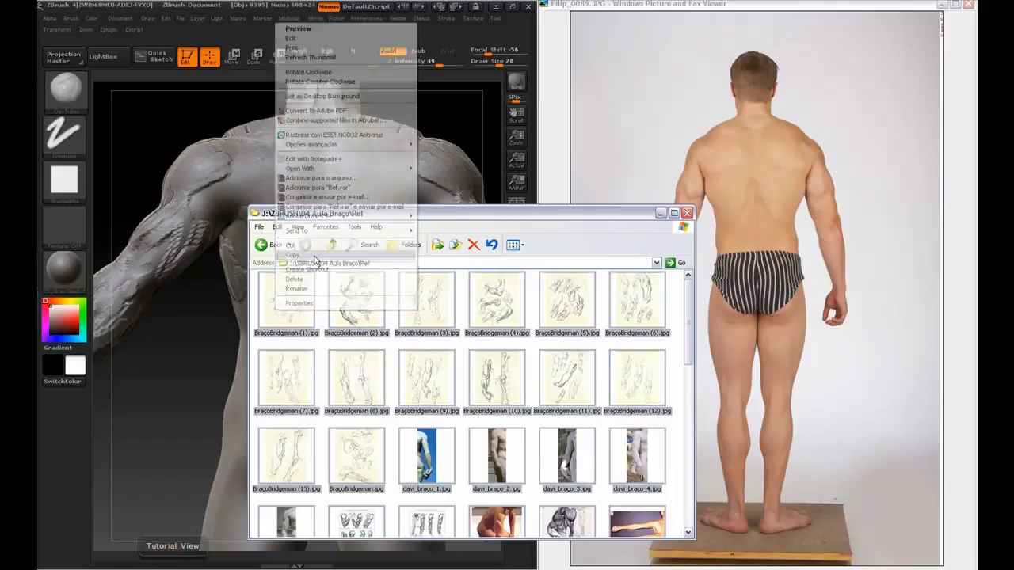
Paste the copied images into J:\AULAS_LOW_POLY\COMICON CHALLENGE 2010\LOGAN MODEL from a new Explorer window.
{"action": "key", "text": "super+e"}
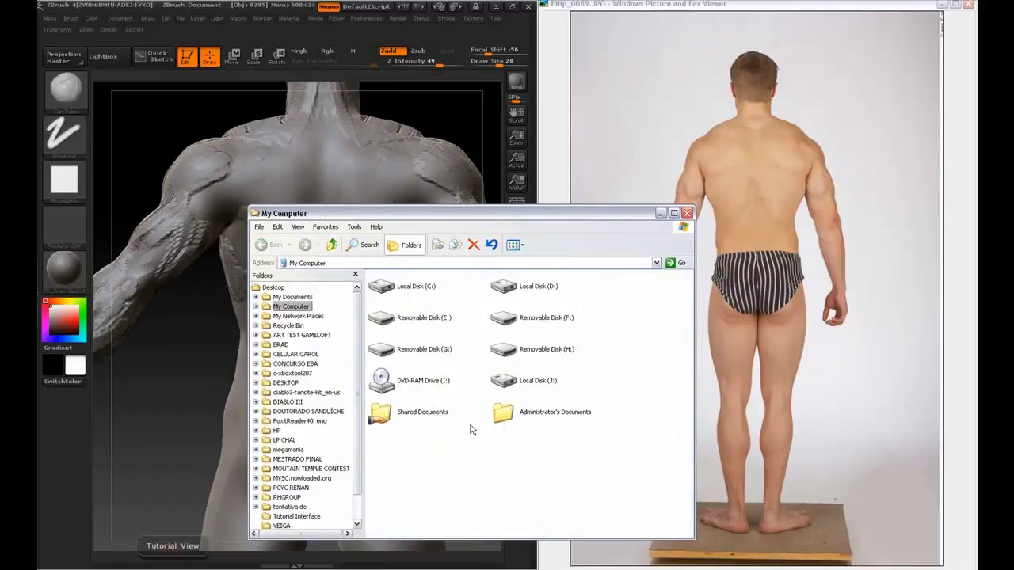
{"action": "double_click", "coordinate": [524, 385]}
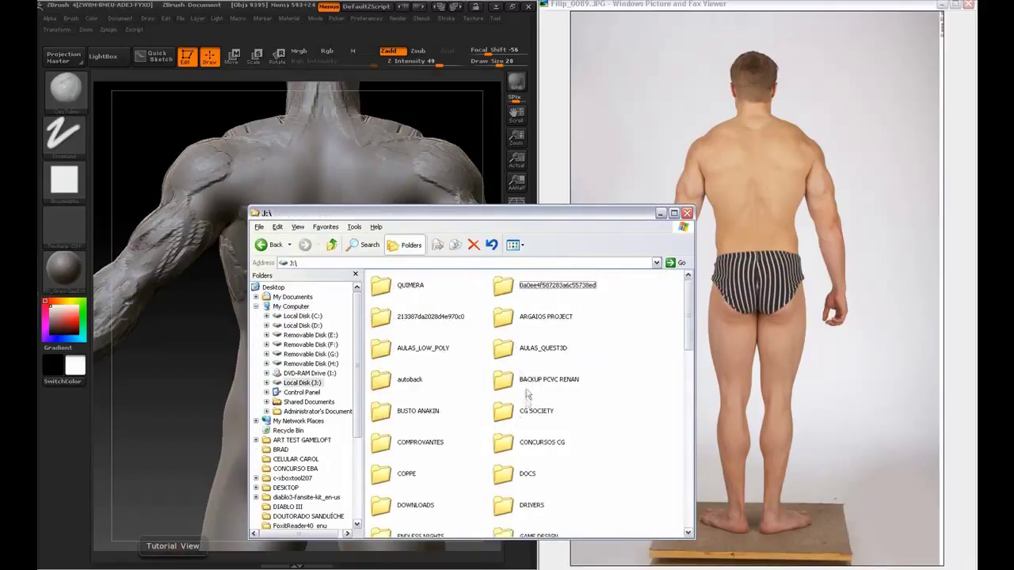
{"action": "double_click", "coordinate": [426, 352]}
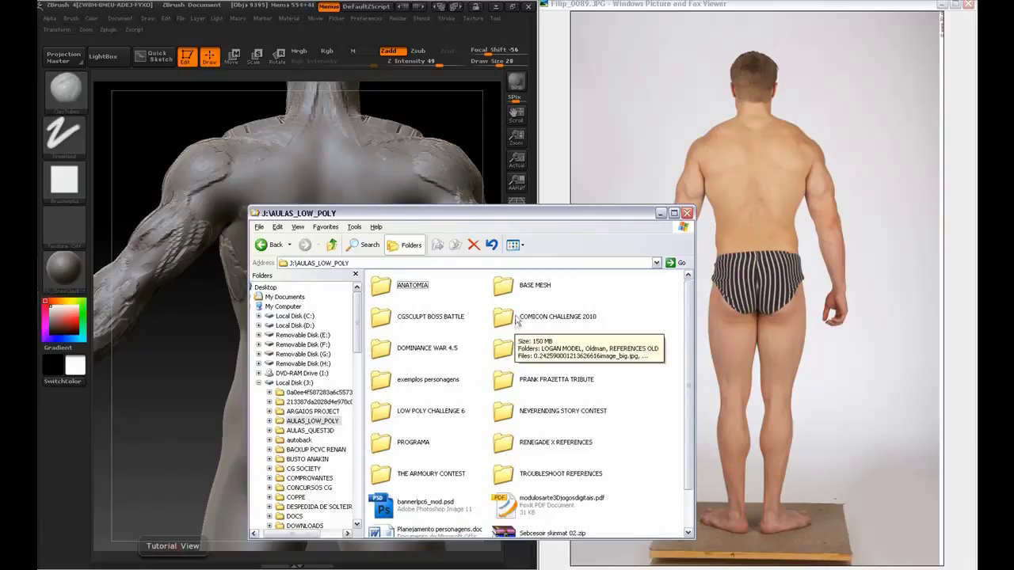
{"action": "double_click", "coordinate": [542, 321]}
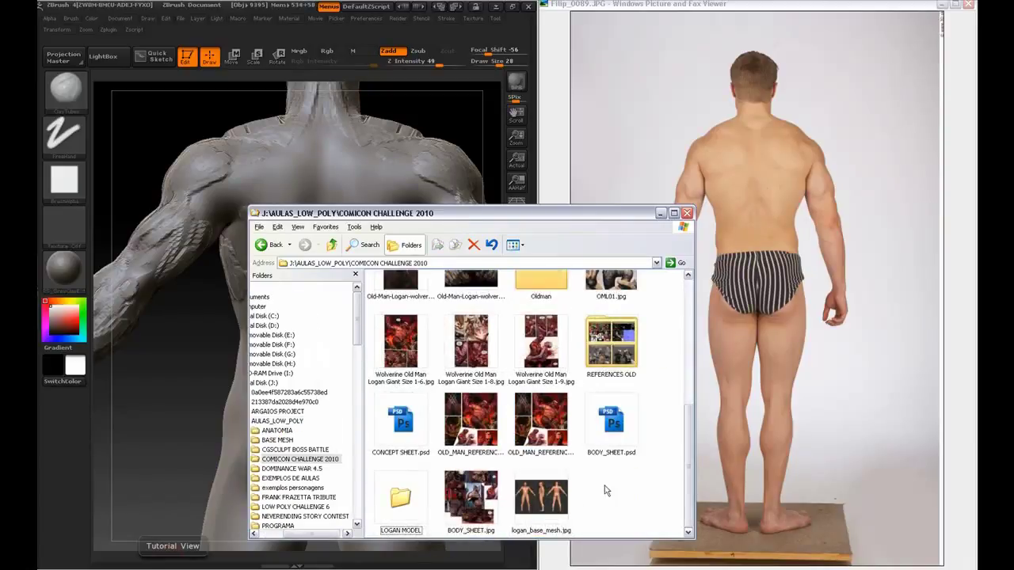
{"action": "double_click", "coordinate": [414, 487]}
{"action": "right_click", "coordinate": [483, 471]}
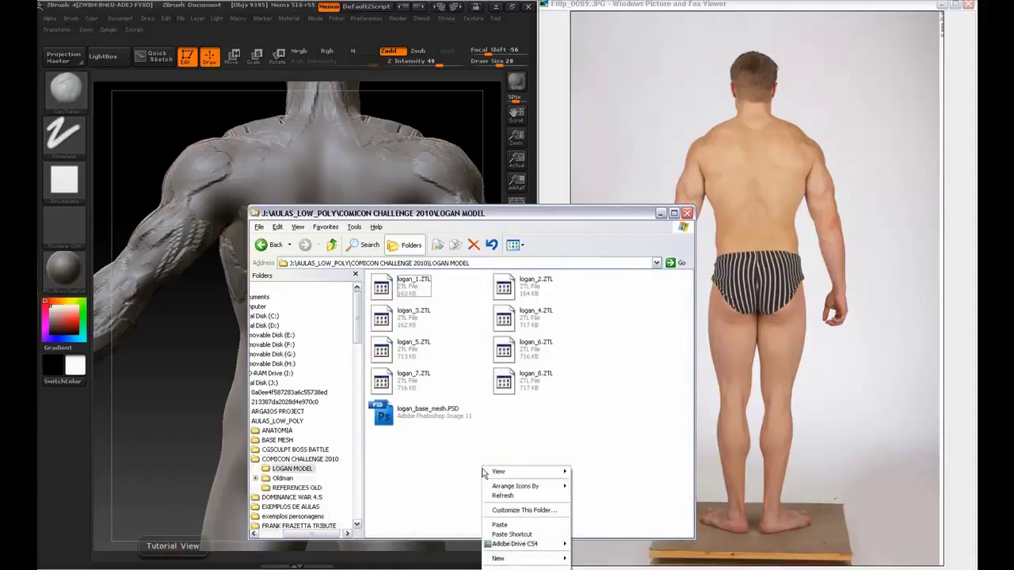
{"action": "left_click", "coordinate": [501, 527]}
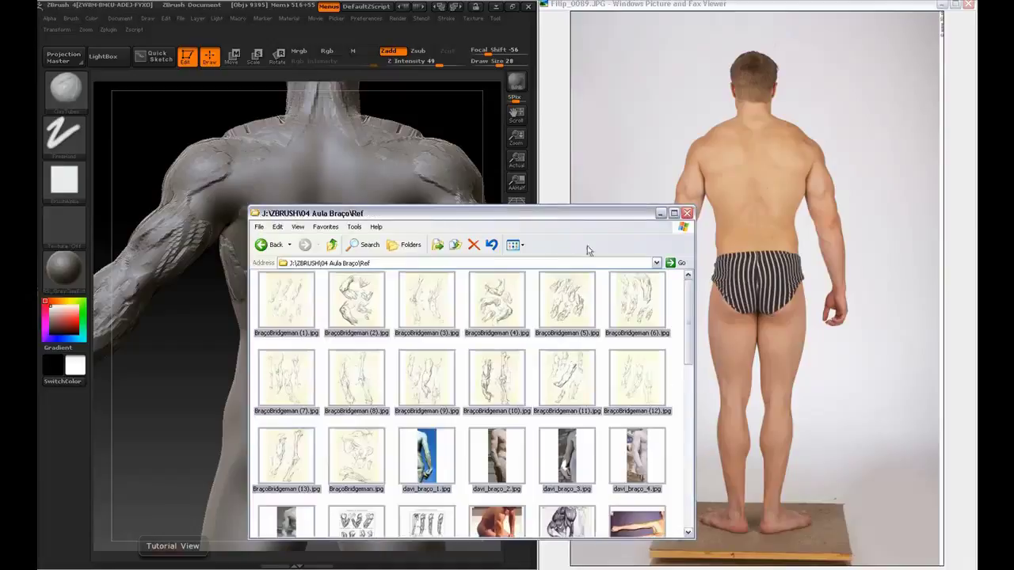
Go back up to the J:\ZBRUSH folder and bring up the labelled back-view muscle chart as reference.
{"action": "left_click", "coordinate": [332, 245]}
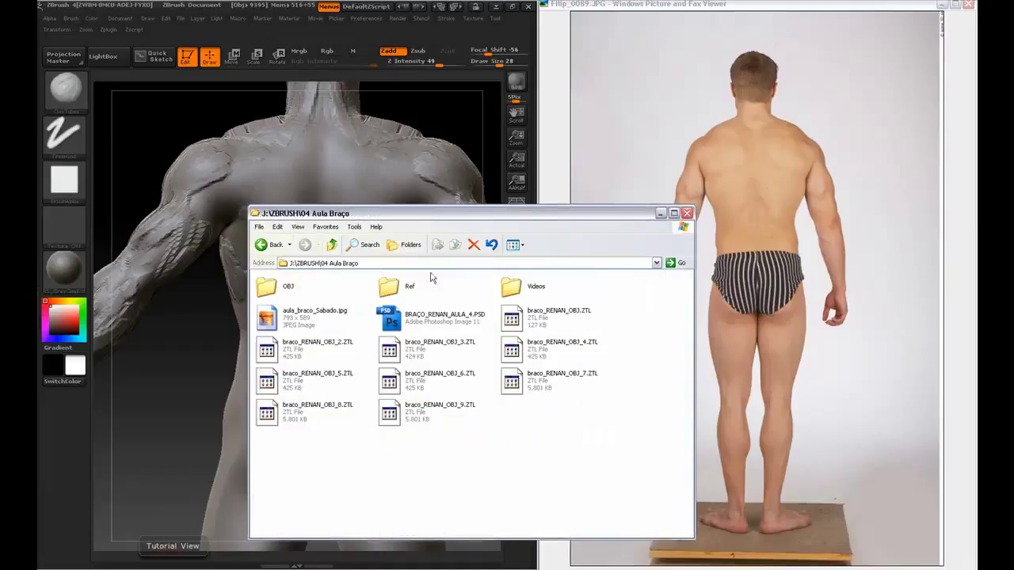
{"action": "left_click", "coordinate": [334, 245]}
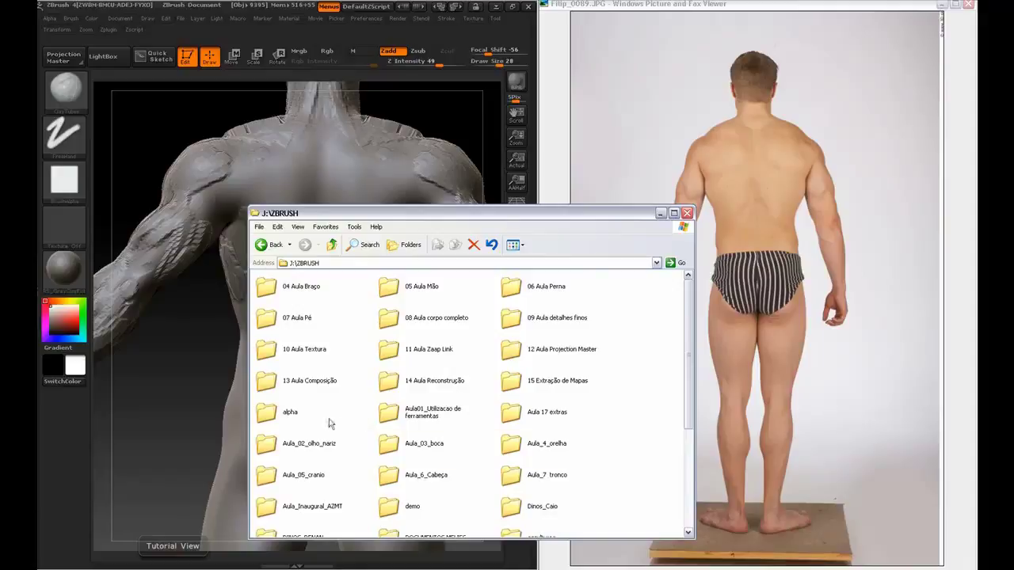
{"action": "scroll", "coordinate": [459, 412], "scroll_direction": "down", "scroll_amount": 3}
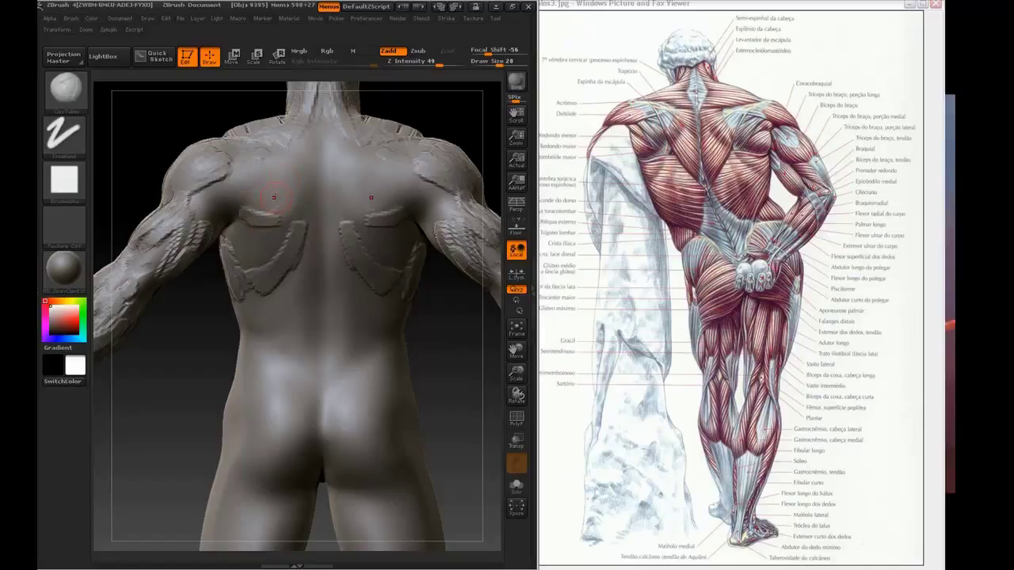
Return to ZBrush and build up the rear deltoid and shoulder blade muscles with clay strokes.
{"action": "mouse_move", "coordinate": [250, 219]}
{"action": "left_mouse_down"}
{"action": "mouse_move", "coordinate": [205, 191]}
{"action": "mouse_move", "coordinate": [237, 170]}
{"action": "left_mouse_up"}
{"action": "left_click_drag", "start_coordinate": [197, 198], "coordinate": [243, 150]}
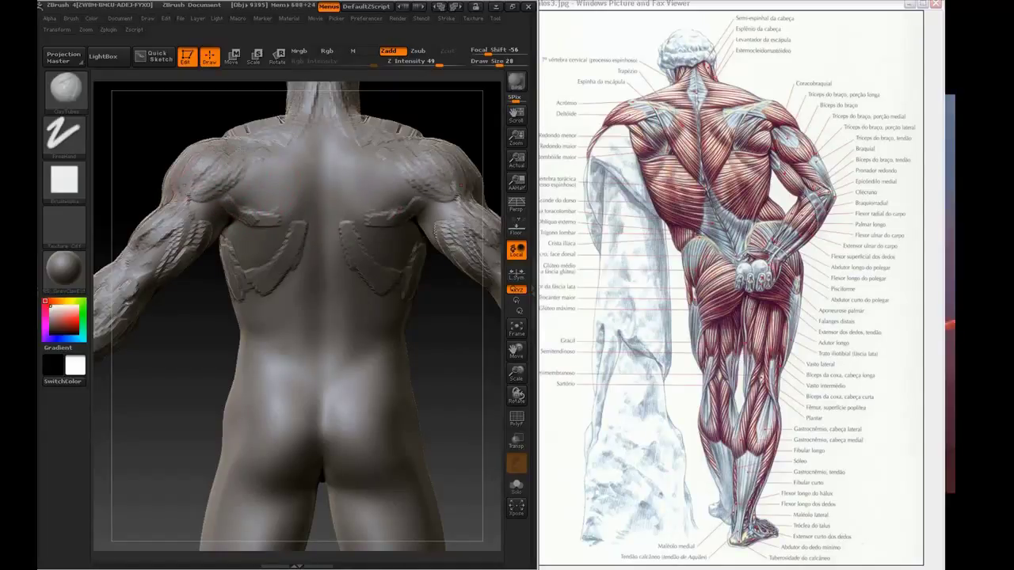
{"action": "left_click_drag", "start_coordinate": [190, 181], "coordinate": [231, 161]}
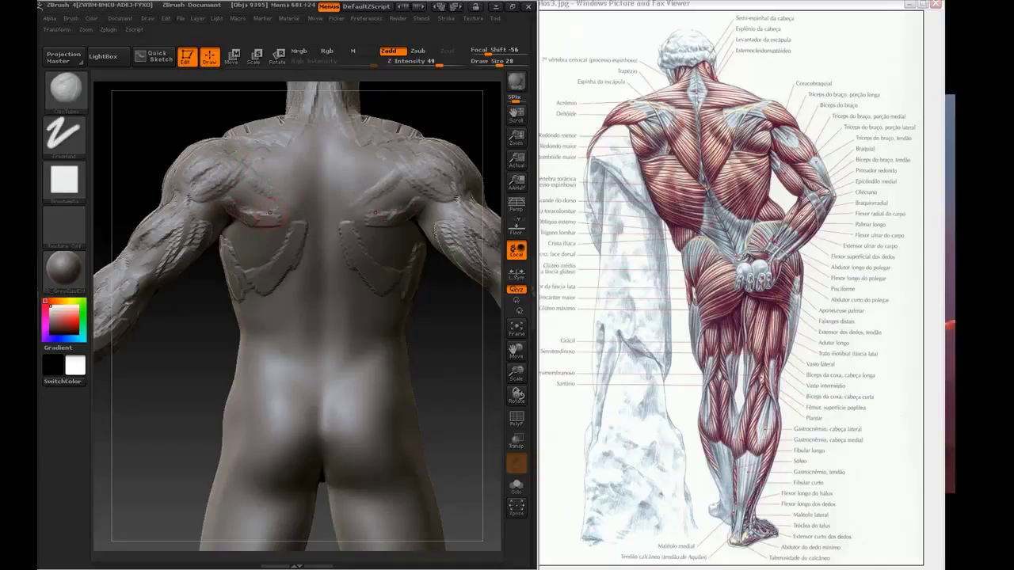
Fill the latissimus area below the shoulder blade with diagonal clay strokes toward the spine.
{"action": "left_click_drag", "start_coordinate": [237, 269], "coordinate": [279, 246]}
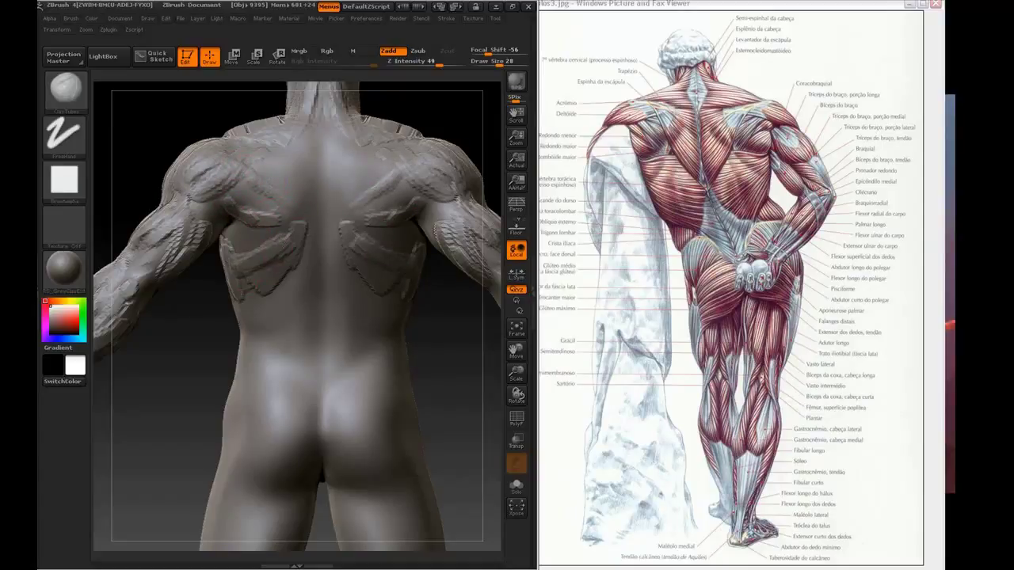
{"action": "left_click_drag", "start_coordinate": [190, 301], "coordinate": [380, 229]}
{"action": "left_click_drag", "start_coordinate": [411, 169], "coordinate": [323, 176]}
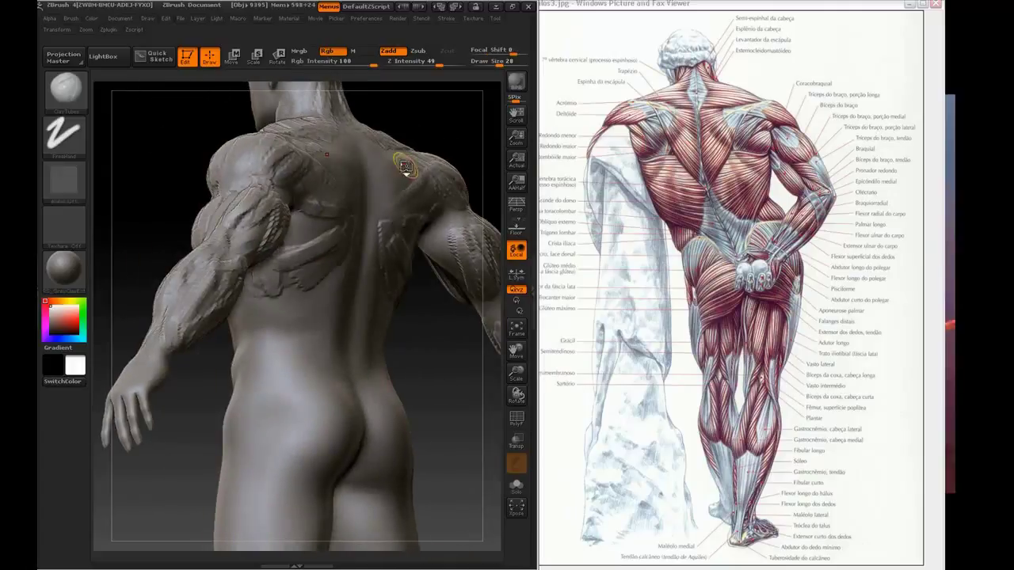
{"action": "left_click_drag", "start_coordinate": [437, 324], "coordinate": [365, 295]}
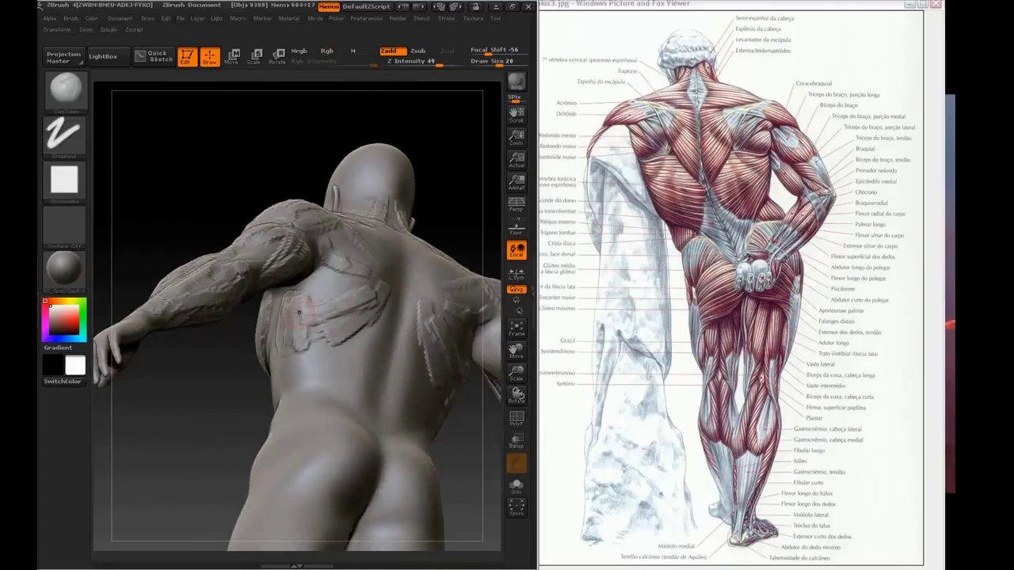
{"action": "mouse_move", "coordinate": [299, 312]}
{"action": "left_mouse_down"}
{"action": "mouse_move", "coordinate": [323, 318]}
{"action": "mouse_move", "coordinate": [306, 330]}
{"action": "mouse_move", "coordinate": [335, 323]}
{"action": "mouse_move", "coordinate": [313, 308]}
{"action": "left_mouse_up"}
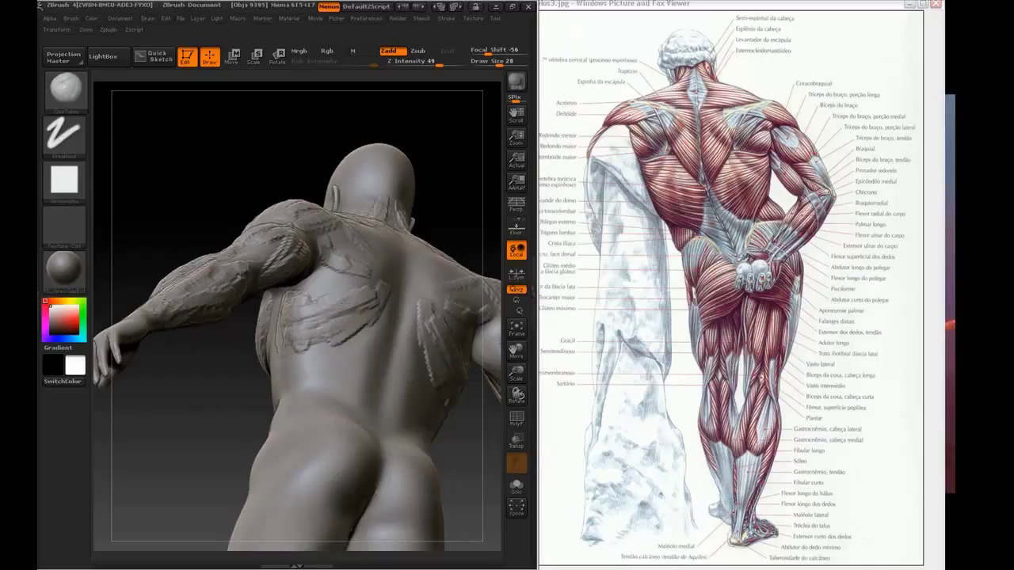
Add slanting clay bands along the lower edge of the latissimus and down the lower ribs toward the spine.
{"action": "left_click_drag", "start_coordinate": [301, 350], "coordinate": [340, 328]}
{"action": "mouse_move", "coordinate": [270, 348]}
{"action": "left_mouse_down"}
{"action": "mouse_move", "coordinate": [362, 341]}
{"action": "mouse_move", "coordinate": [363, 323]}
{"action": "mouse_move", "coordinate": [370, 369]}
{"action": "left_mouse_up"}
{"action": "left_click_drag", "start_coordinate": [322, 342], "coordinate": [371, 375]}
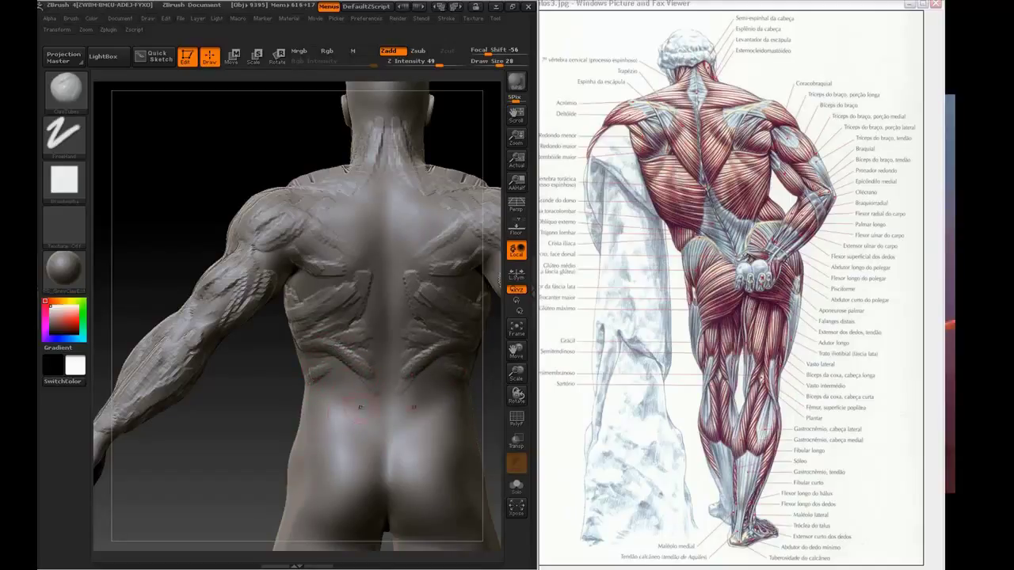
Sculpt the upper hip and gluteus medius below the waist with curved clay strokes.
{"action": "mouse_move", "coordinate": [318, 391]}
{"action": "left_mouse_down"}
{"action": "mouse_move", "coordinate": [305, 433]}
{"action": "mouse_move", "coordinate": [315, 441]}
{"action": "left_mouse_up"}
{"action": "mouse_move", "coordinate": [341, 402]}
{"action": "left_mouse_down"}
{"action": "mouse_move", "coordinate": [332, 420]}
{"action": "mouse_move", "coordinate": [349, 393]}
{"action": "left_mouse_up"}
{"action": "mouse_move", "coordinate": [350, 415]}
{"action": "left_mouse_down"}
{"action": "mouse_move", "coordinate": [361, 402]}
{"action": "mouse_move", "coordinate": [374, 427]}
{"action": "left_mouse_up"}
{"action": "mouse_move", "coordinate": [328, 390]}
{"action": "left_mouse_down"}
{"action": "mouse_move", "coordinate": [369, 421]}
{"action": "mouse_move", "coordinate": [346, 423]}
{"action": "left_mouse_up"}
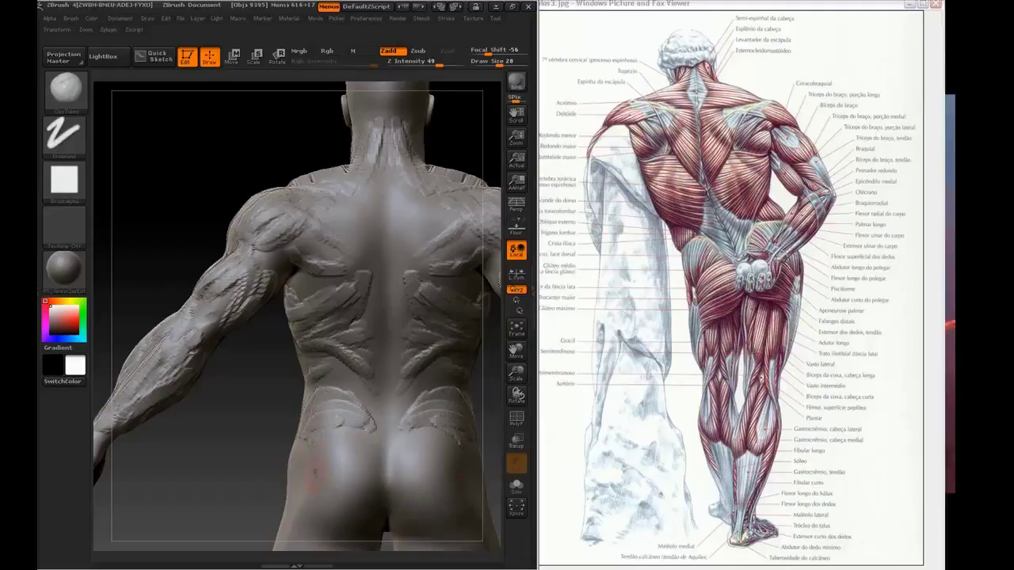
Build up the gluteus maximus with clay strokes running across the buttock down to its lower fold.
{"action": "mouse_move", "coordinate": [309, 468]}
{"action": "left_mouse_down"}
{"action": "mouse_move", "coordinate": [351, 434]}
{"action": "mouse_move", "coordinate": [375, 439]}
{"action": "left_mouse_up"}
{"action": "mouse_move", "coordinate": [306, 495]}
{"action": "left_mouse_down"}
{"action": "mouse_move", "coordinate": [361, 454]}
{"action": "mouse_move", "coordinate": [370, 474]}
{"action": "left_mouse_up"}
{"action": "mouse_move", "coordinate": [309, 502]}
{"action": "left_mouse_down"}
{"action": "mouse_move", "coordinate": [353, 497]}
{"action": "mouse_move", "coordinate": [359, 520]}
{"action": "left_mouse_up"}
{"action": "left_click_drag", "start_coordinate": [237, 520], "coordinate": [236, 407], "text": "alt"}
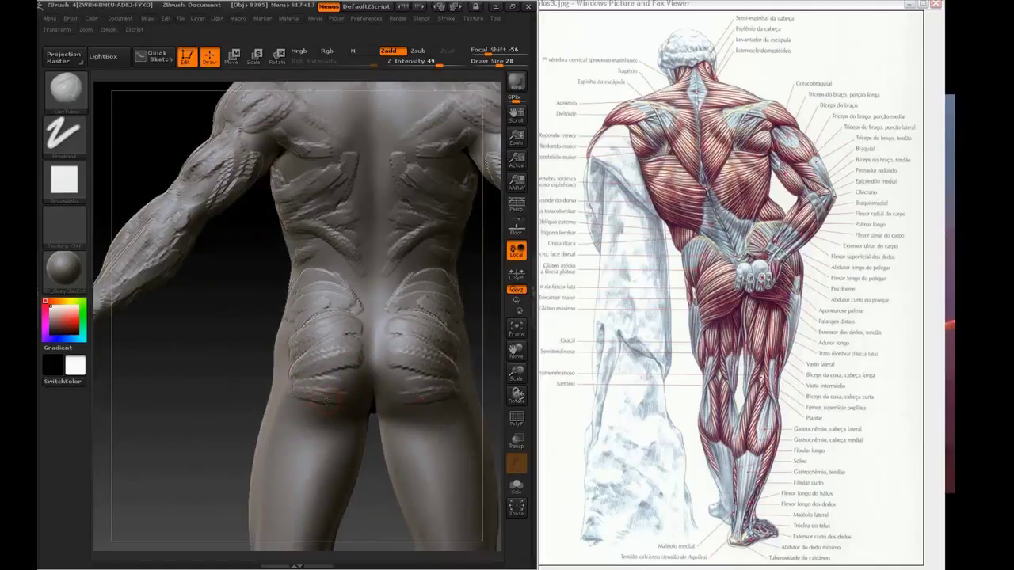
{"action": "mouse_move", "coordinate": [327, 399]}
{"action": "left_mouse_down"}
{"action": "mouse_move", "coordinate": [364, 375]}
{"action": "mouse_move", "coordinate": [363, 391]}
{"action": "left_mouse_up"}
{"action": "mouse_move", "coordinate": [296, 390]}
{"action": "left_mouse_down"}
{"action": "mouse_move", "coordinate": [355, 392]}
{"action": "mouse_move", "coordinate": [369, 351]}
{"action": "left_mouse_up"}
{"action": "mouse_move", "coordinate": [345, 318]}
{"action": "left_mouse_down"}
{"action": "mouse_move", "coordinate": [371, 339]}
{"action": "mouse_move", "coordinate": [369, 362]}
{"action": "left_mouse_up"}
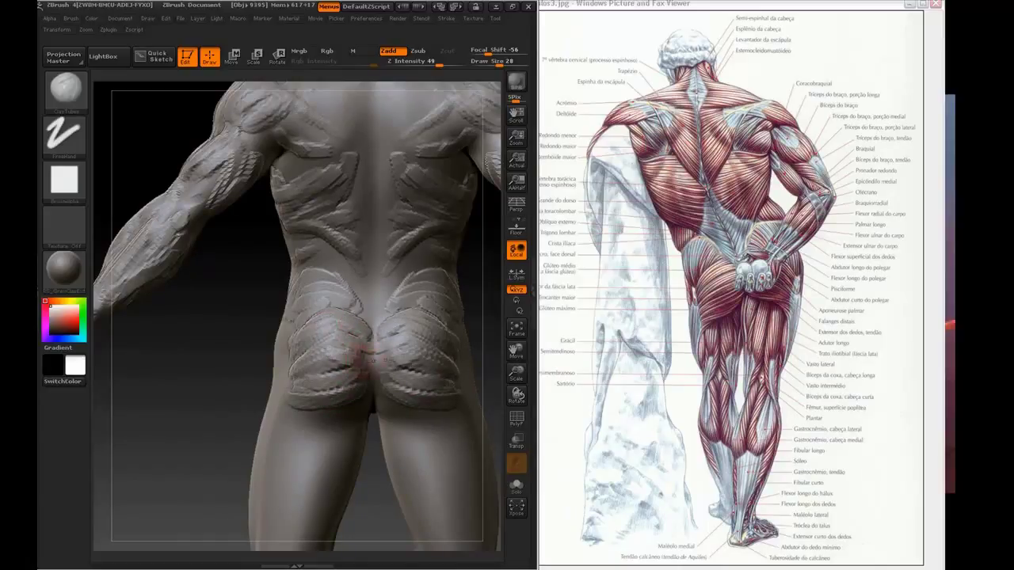
Switch to Windows Picture and Fax Viewer and go back to musculos2.jpg, the front-view muscle chart.
{"action": "mouse_move", "coordinate": [195, 403]}
{"action": "left_mouse_down"}
{"action": "mouse_move", "coordinate": [320, 394]}
{"action": "mouse_move", "coordinate": [407, 314]}
{"action": "mouse_move", "coordinate": [459, 337]}
{"action": "left_mouse_up"}
{"action": "left_click", "coordinate": [686, 487]}
{"action": "key", "text": "Left"}
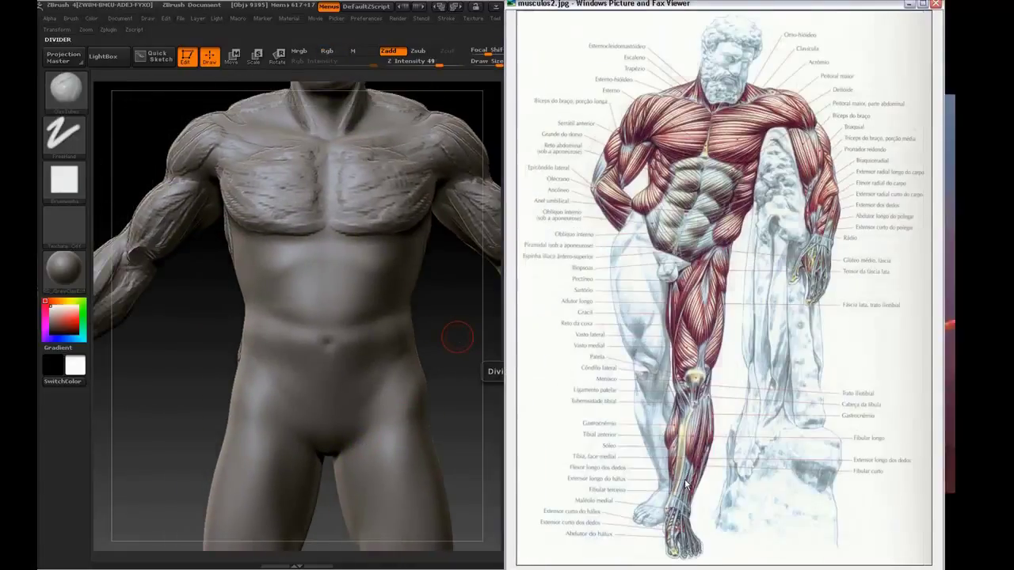
Return to ZBrush and sculpt the serratus muscles on the side of the ribcage below the pectorals.
{"action": "mouse_move", "coordinate": [163, 357]}
{"action": "left_mouse_down"}
{"action": "mouse_move", "coordinate": [187, 346]}
{"action": "mouse_move", "coordinate": [231, 269]}
{"action": "left_mouse_up"}
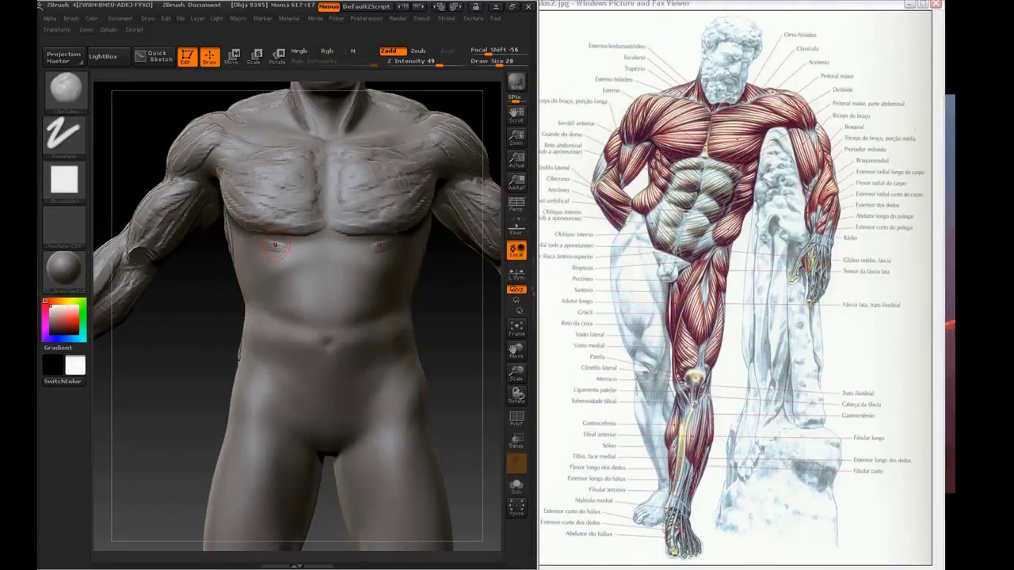
{"action": "left_click_drag", "start_coordinate": [212, 210], "coordinate": [255, 204]}
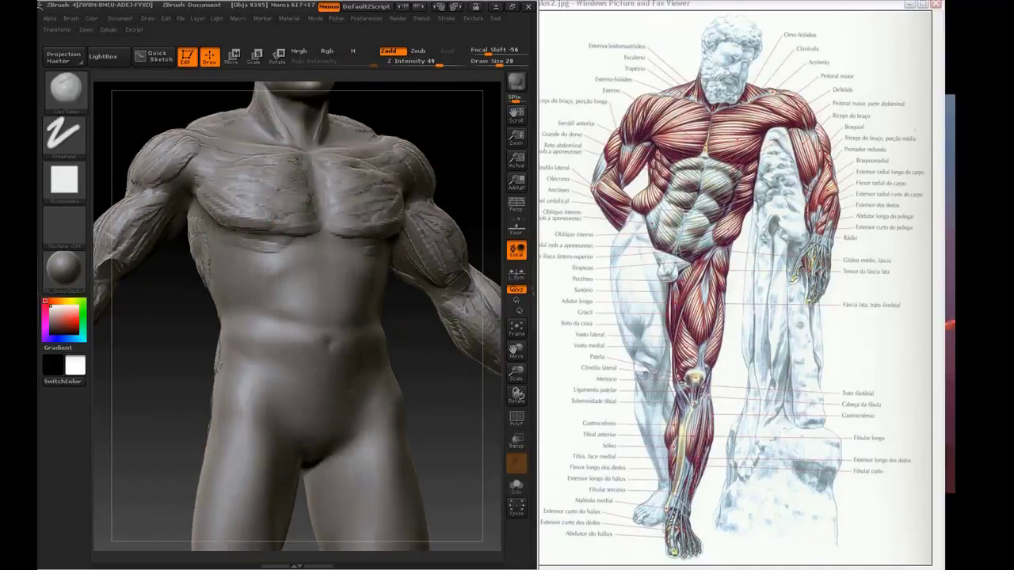
{"action": "mouse_move", "coordinate": [222, 240]}
{"action": "left_mouse_down"}
{"action": "mouse_move", "coordinate": [278, 252]}
{"action": "mouse_move", "coordinate": [273, 270]}
{"action": "mouse_move", "coordinate": [216, 277]}
{"action": "mouse_move", "coordinate": [236, 291]}
{"action": "left_mouse_up"}
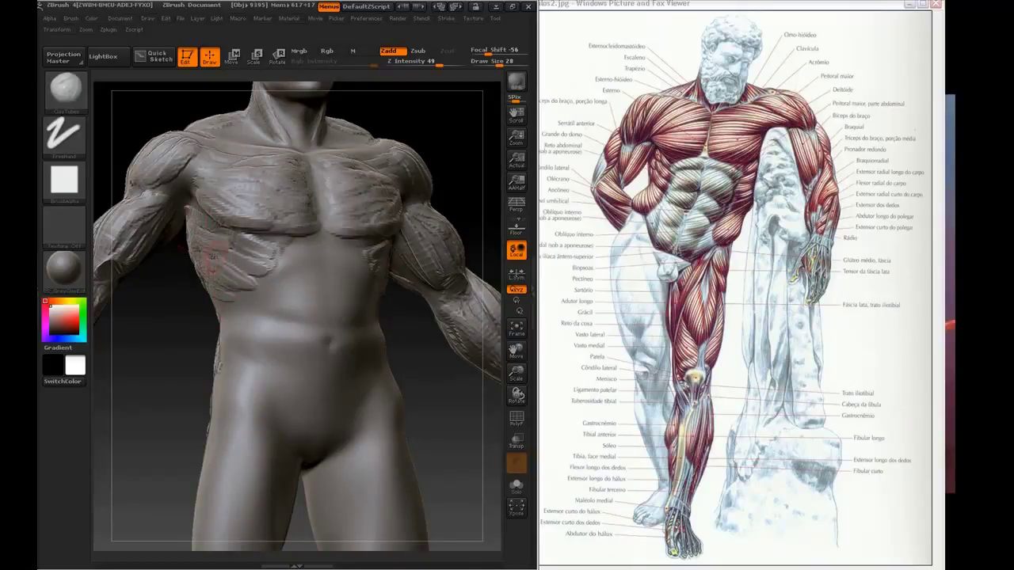
Finish the serratus strokes and sculpt the upper abdominal segments from the lower ribs down to the navel.
{"action": "mouse_move", "coordinate": [265, 254]}
{"action": "left_mouse_down"}
{"action": "mouse_move", "coordinate": [238, 267]}
{"action": "mouse_move", "coordinate": [236, 250]}
{"action": "left_mouse_up"}
{"action": "left_click_drag", "start_coordinate": [198, 327], "coordinate": [182, 325], "text": "shift"}
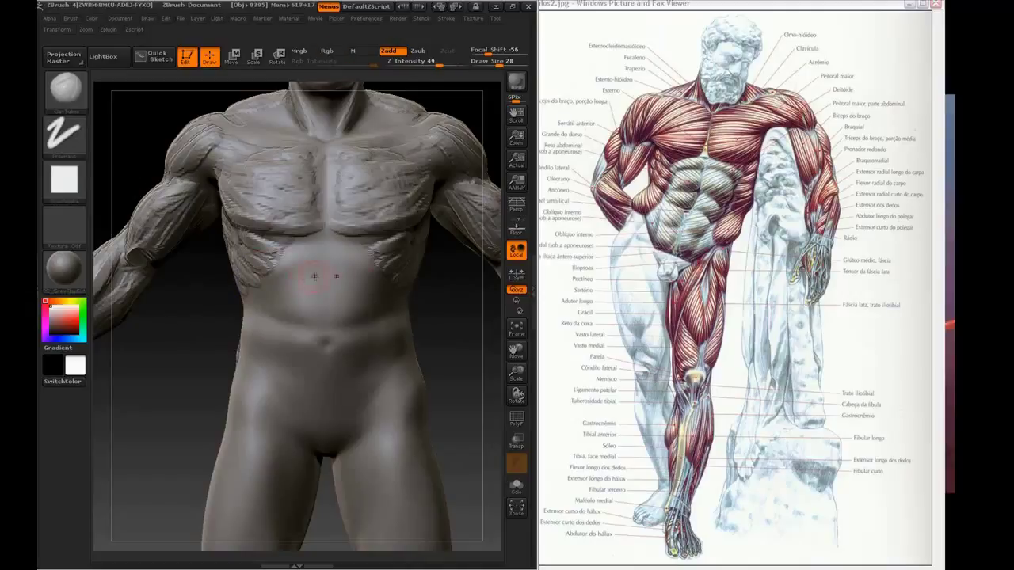
{"action": "mouse_move", "coordinate": [285, 253]}
{"action": "left_mouse_down"}
{"action": "mouse_move", "coordinate": [268, 269]}
{"action": "mouse_move", "coordinate": [301, 245]}
{"action": "mouse_move", "coordinate": [271, 258]}
{"action": "mouse_move", "coordinate": [288, 258]}
{"action": "left_mouse_up"}
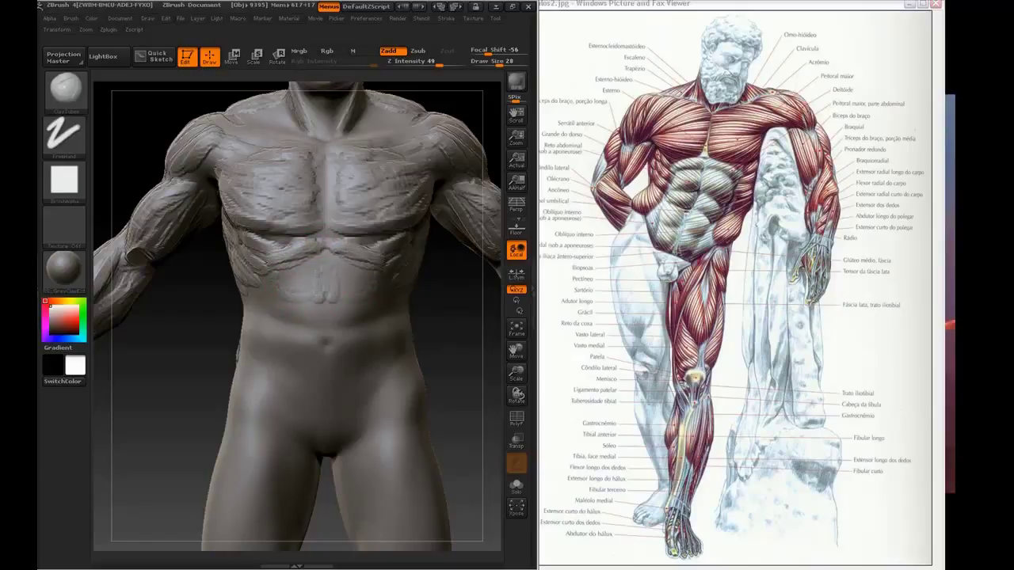
{"action": "mouse_move", "coordinate": [319, 292]}
{"action": "left_mouse_down"}
{"action": "mouse_move", "coordinate": [289, 298]}
{"action": "mouse_move", "coordinate": [284, 271]}
{"action": "mouse_move", "coordinate": [315, 262]}
{"action": "mouse_move", "coordinate": [303, 299]}
{"action": "mouse_move", "coordinate": [284, 296]}
{"action": "left_mouse_up"}
{"action": "mouse_move", "coordinate": [309, 260]}
{"action": "left_mouse_down"}
{"action": "mouse_move", "coordinate": [288, 266]}
{"action": "mouse_move", "coordinate": [309, 280]}
{"action": "mouse_move", "coordinate": [291, 294]}
{"action": "mouse_move", "coordinate": [308, 283]}
{"action": "mouse_move", "coordinate": [316, 314]}
{"action": "left_mouse_up"}
{"action": "mouse_move", "coordinate": [316, 304]}
{"action": "left_mouse_down"}
{"action": "mouse_move", "coordinate": [293, 303]}
{"action": "mouse_move", "coordinate": [313, 307]}
{"action": "left_mouse_up"}
{"action": "left_click_drag", "start_coordinate": [314, 308], "coordinate": [287, 317]}
{"action": "mouse_move", "coordinate": [282, 322]}
{"action": "left_mouse_down"}
{"action": "mouse_move", "coordinate": [315, 329]}
{"action": "mouse_move", "coordinate": [317, 313]}
{"action": "mouse_move", "coordinate": [299, 315]}
{"action": "left_mouse_up"}
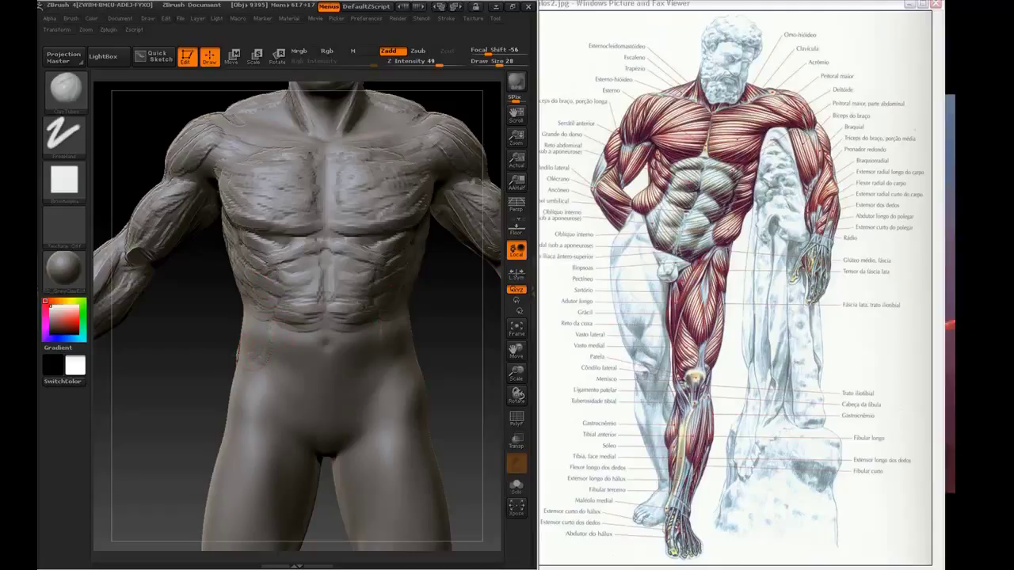
Build up the external obliques at the waist and sculpt the abdominal bulges at and below the navel.
{"action": "mouse_move", "coordinate": [158, 364]}
{"action": "left_mouse_down"}
{"action": "mouse_move", "coordinate": [248, 357]}
{"action": "mouse_move", "coordinate": [236, 337]}
{"action": "mouse_move", "coordinate": [262, 353]}
{"action": "left_mouse_up"}
{"action": "left_click_drag", "start_coordinate": [218, 325], "coordinate": [266, 349]}
{"action": "mouse_move", "coordinate": [230, 309]}
{"action": "left_mouse_down"}
{"action": "mouse_move", "coordinate": [276, 339]}
{"action": "mouse_move", "coordinate": [274, 324]}
{"action": "left_mouse_up"}
{"action": "left_click_drag", "start_coordinate": [218, 312], "coordinate": [262, 351]}
{"action": "left_click_drag", "start_coordinate": [178, 327], "coordinate": [150, 317]}
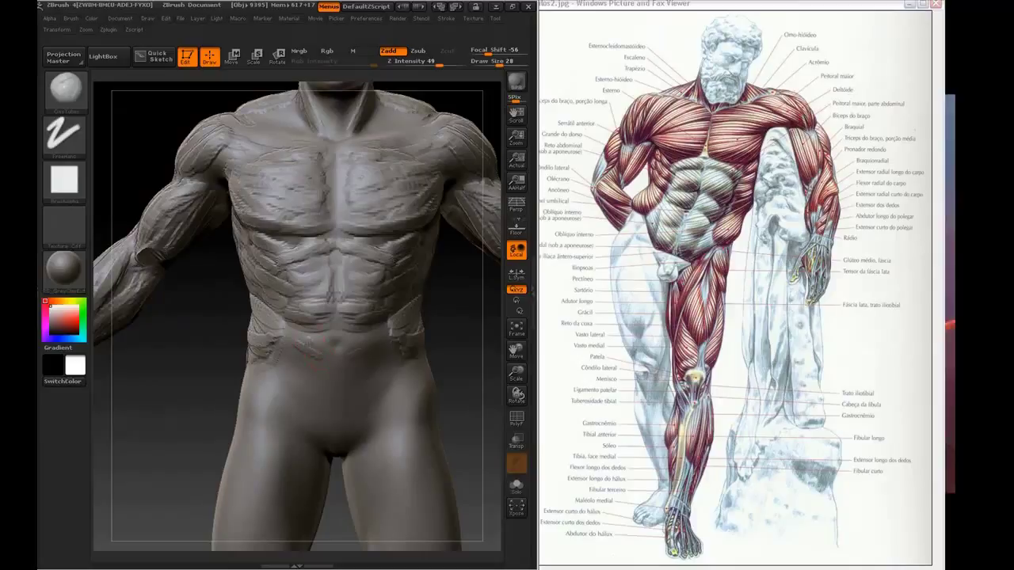
{"action": "mouse_move", "coordinate": [306, 342]}
{"action": "left_mouse_down"}
{"action": "mouse_move", "coordinate": [326, 357]}
{"action": "mouse_move", "coordinate": [310, 347]}
{"action": "mouse_move", "coordinate": [325, 327]}
{"action": "mouse_move", "coordinate": [312, 358]}
{"action": "mouse_move", "coordinate": [323, 375]}
{"action": "left_mouse_up"}
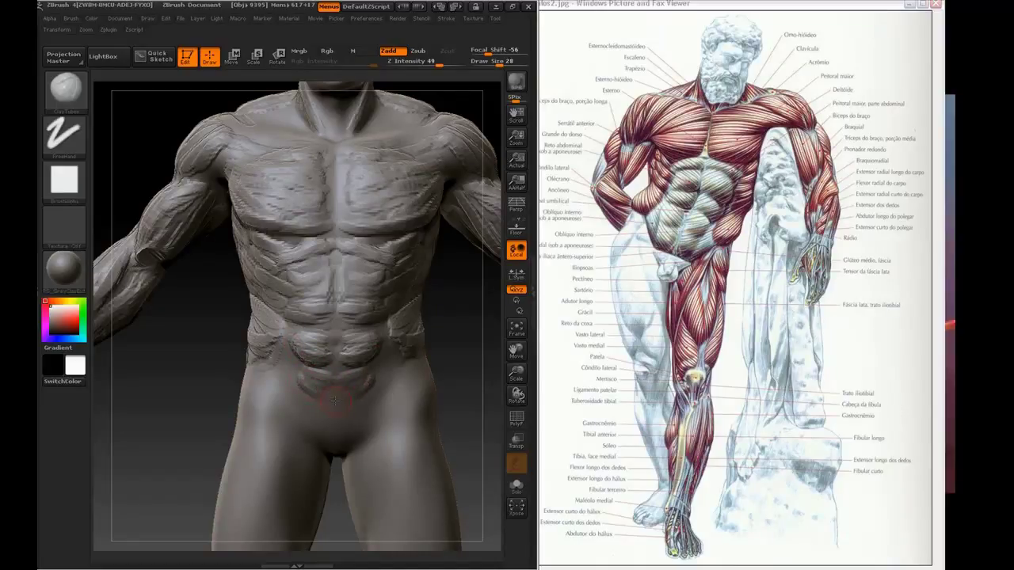
Sculpt the front of the thigh with clay strokes, from the sartorius line at the hip to the vastus medialis above the knee.
{"action": "left_click_drag", "start_coordinate": [215, 460], "coordinate": [121, 298], "text": "alt"}
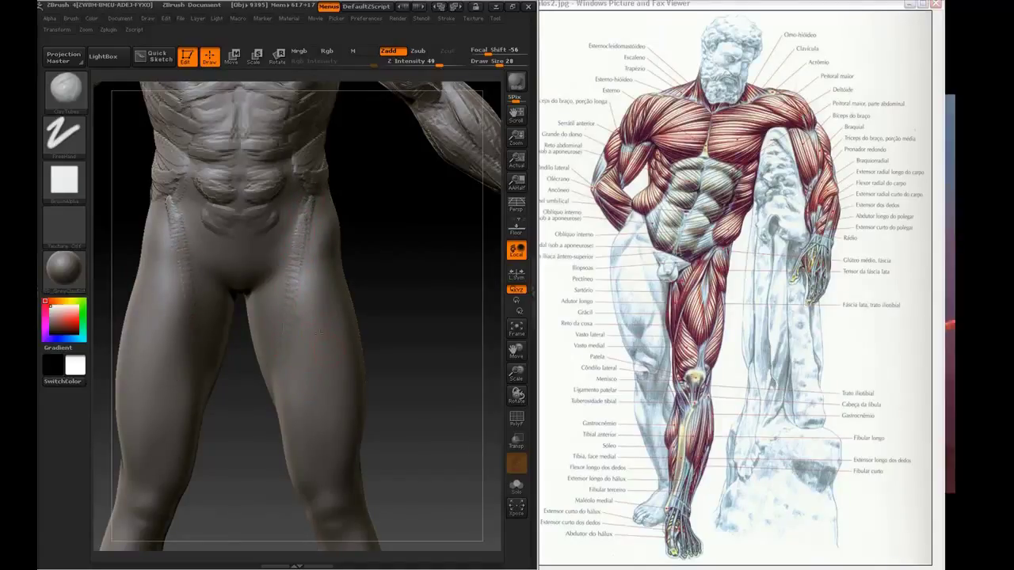
{"action": "left_click_drag", "start_coordinate": [293, 320], "coordinate": [331, 376]}
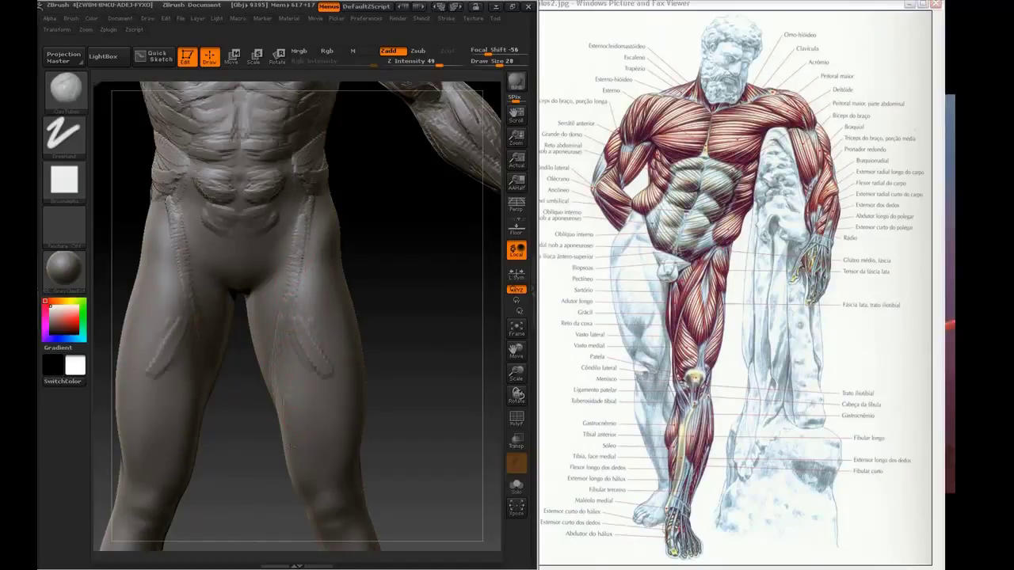
{"action": "left_click_drag", "start_coordinate": [290, 399], "coordinate": [320, 459]}
{"action": "mouse_move", "coordinate": [291, 361]}
{"action": "left_mouse_down"}
{"action": "mouse_move", "coordinate": [326, 398]}
{"action": "mouse_move", "coordinate": [335, 382]}
{"action": "mouse_move", "coordinate": [322, 305]}
{"action": "left_mouse_up"}
{"action": "mouse_move", "coordinate": [384, 296]}
{"action": "left_mouse_down"}
{"action": "mouse_move", "coordinate": [428, 298]}
{"action": "mouse_move", "coordinate": [389, 284]}
{"action": "mouse_move", "coordinate": [382, 291]}
{"action": "left_mouse_up"}
{"action": "mouse_move", "coordinate": [333, 383]}
{"action": "left_mouse_down"}
{"action": "mouse_move", "coordinate": [321, 263]}
{"action": "mouse_move", "coordinate": [299, 248]}
{"action": "left_mouse_up"}
{"action": "mouse_move", "coordinate": [318, 338]}
{"action": "left_mouse_down"}
{"action": "mouse_move", "coordinate": [310, 371]}
{"action": "mouse_move", "coordinate": [325, 455]}
{"action": "left_mouse_up"}
{"action": "left_click_drag", "start_coordinate": [305, 407], "coordinate": [307, 474]}
Refine the front thigh muscles and fill in the lower abdomen between the groin lines with clay strokes.
{"action": "left_click_drag", "start_coordinate": [408, 321], "coordinate": [447, 319]}
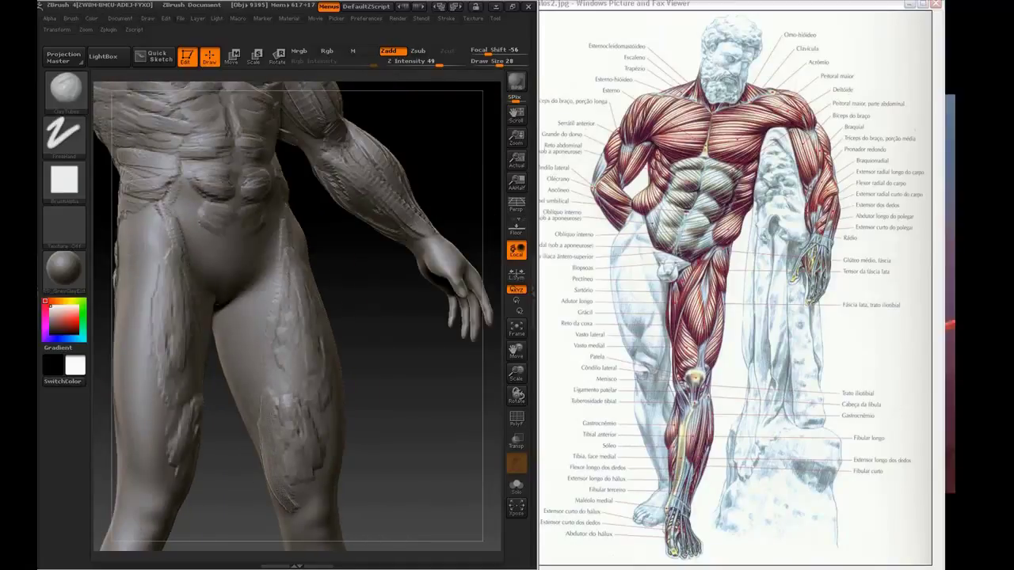
{"action": "mouse_move", "coordinate": [400, 436]}
{"action": "left_mouse_down"}
{"action": "mouse_move", "coordinate": [455, 432]}
{"action": "mouse_move", "coordinate": [337, 412]}
{"action": "mouse_move", "coordinate": [358, 418]}
{"action": "left_mouse_up"}
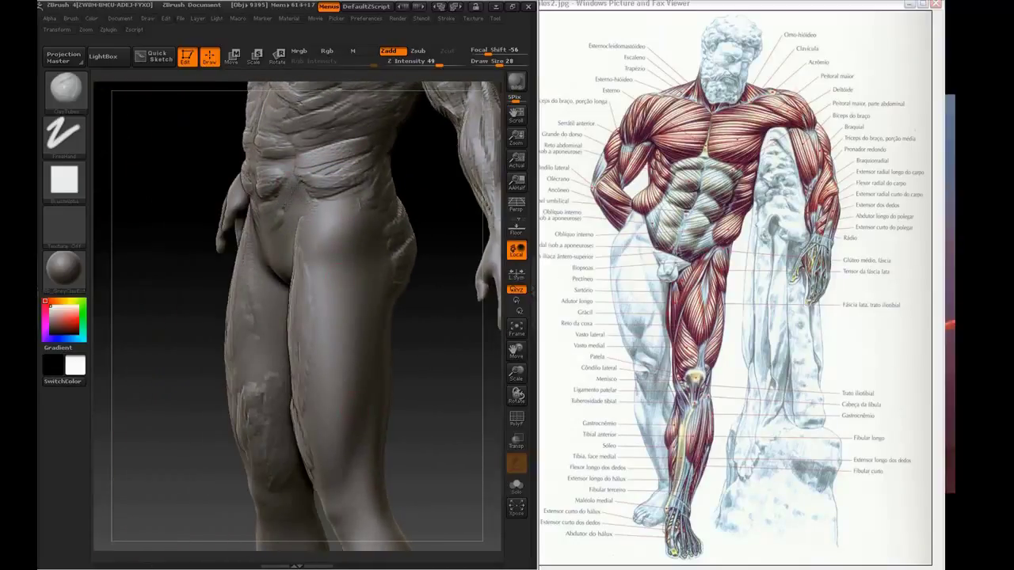
{"action": "mouse_move", "coordinate": [150, 356]}
{"action": "left_mouse_down"}
{"action": "mouse_move", "coordinate": [231, 287]}
{"action": "mouse_move", "coordinate": [238, 256]}
{"action": "left_mouse_up"}
{"action": "left_click_drag", "start_coordinate": [408, 348], "coordinate": [349, 347]}
{"action": "left_click_drag", "start_coordinate": [233, 244], "coordinate": [240, 276]}
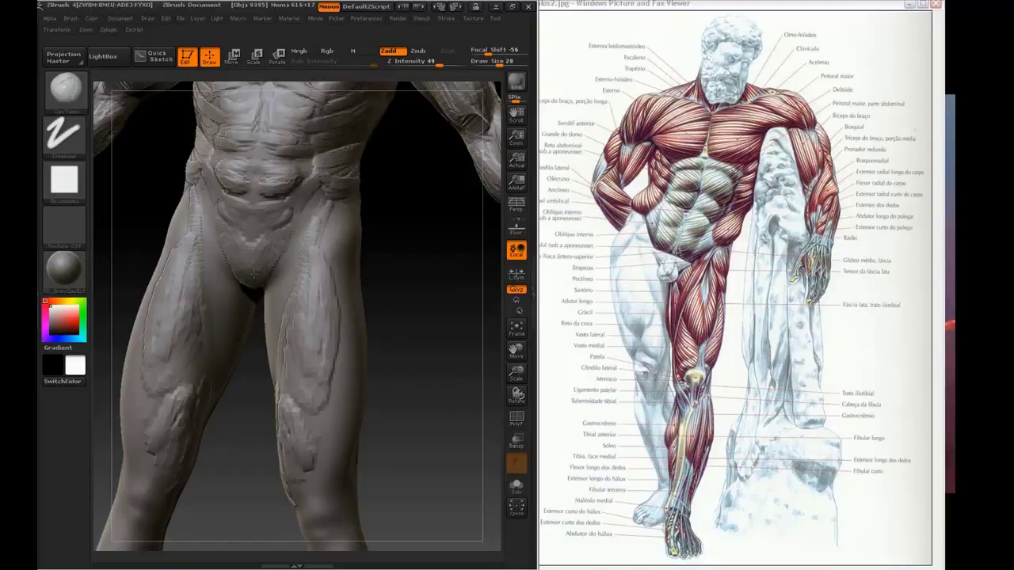
Switch to Windows Picture and Fax Viewer, go back to musculos1.jpg, the side-view muscle chart, and return to ZBrush.
{"action": "left_click_drag", "start_coordinate": [427, 369], "coordinate": [380, 394]}
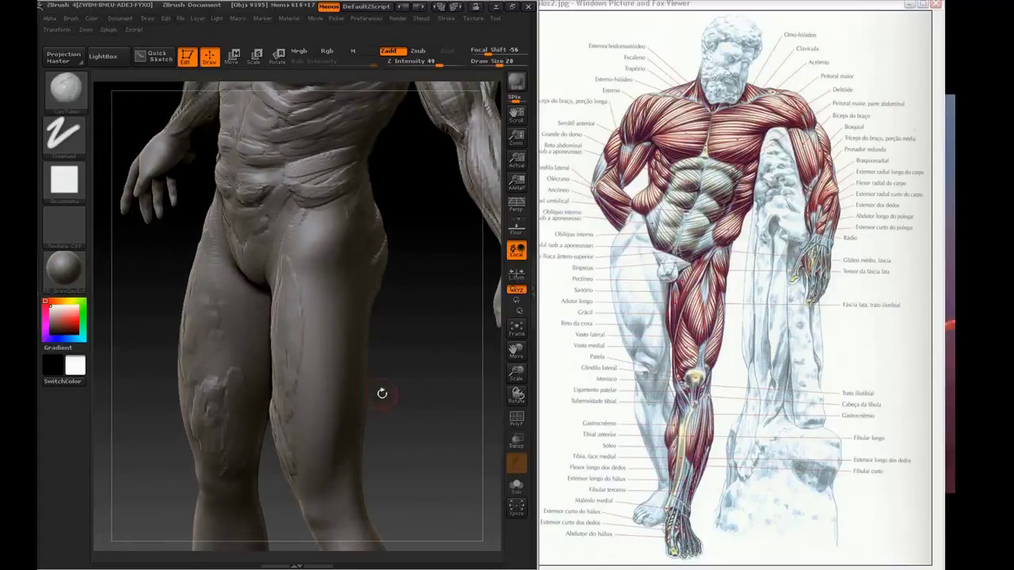
{"action": "key", "text": "Left"}
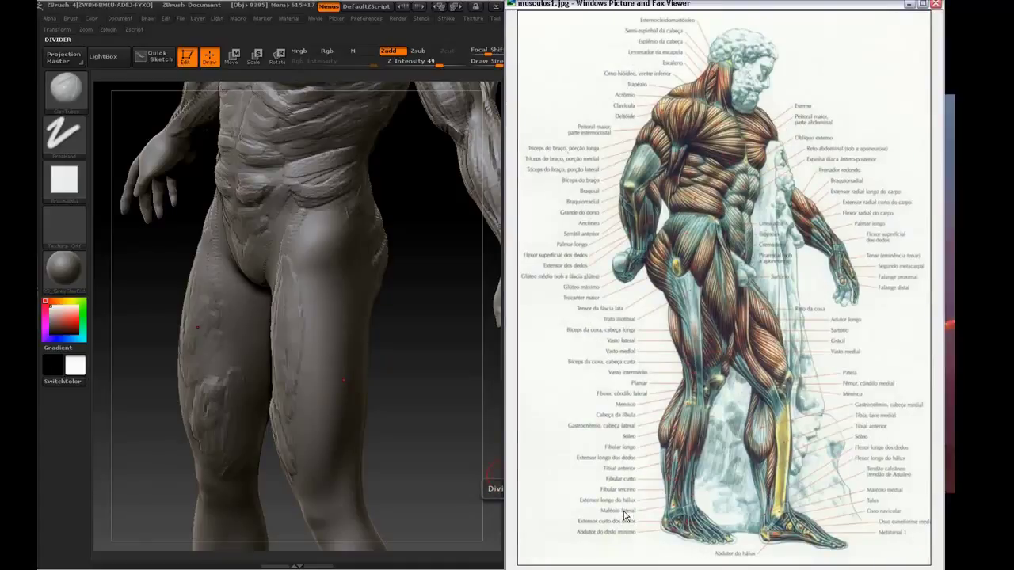
{"action": "left_click", "coordinate": [457, 375]}
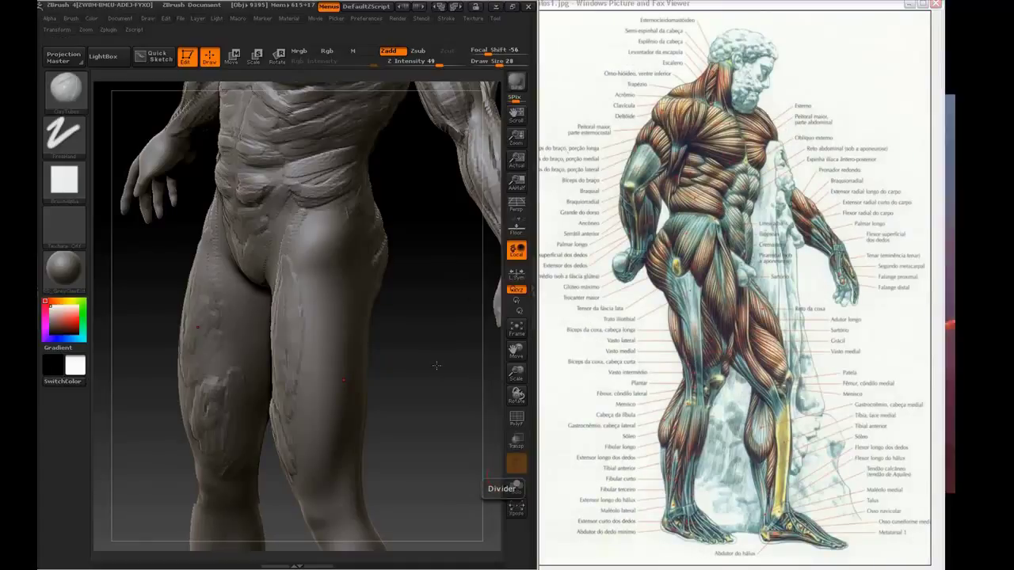
Sculpt the tensor fasciae latae and neighbouring fibres on the outer hip with short downward clay strokes.
{"action": "mouse_move", "coordinate": [456, 375]}
{"action": "left_mouse_down"}
{"action": "mouse_move", "coordinate": [468, 358]}
{"action": "mouse_move", "coordinate": [462, 393]}
{"action": "left_mouse_up"}
{"action": "mouse_move", "coordinate": [391, 383]}
{"action": "left_mouse_down"}
{"action": "mouse_move", "coordinate": [444, 378]}
{"action": "mouse_move", "coordinate": [385, 372]}
{"action": "mouse_move", "coordinate": [469, 327]}
{"action": "left_mouse_up"}
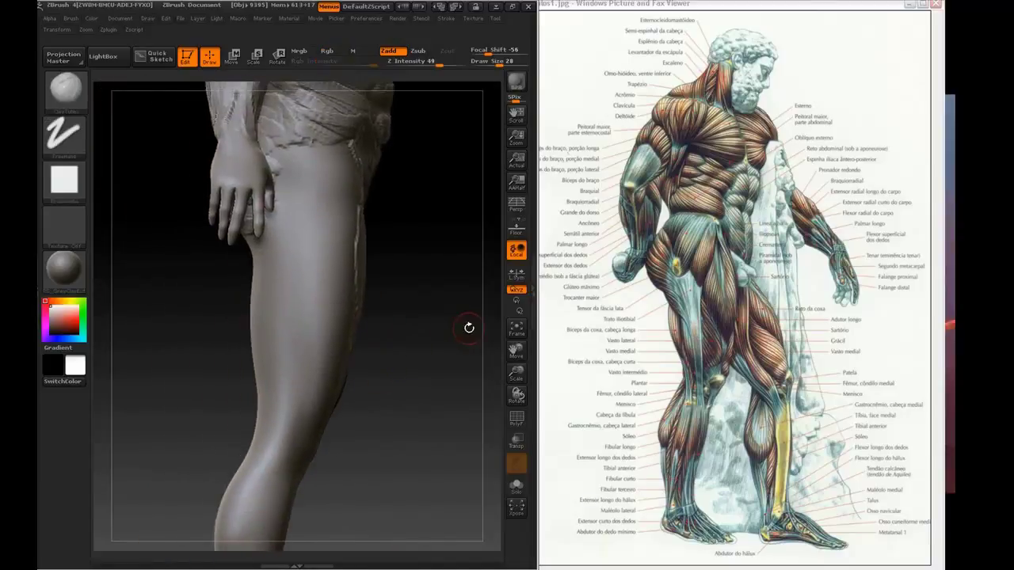
{"action": "mouse_move", "coordinate": [310, 196]}
{"action": "left_mouse_down"}
{"action": "mouse_move", "coordinate": [325, 163]}
{"action": "mouse_move", "coordinate": [312, 212]}
{"action": "mouse_move", "coordinate": [340, 177]}
{"action": "left_mouse_up"}
{"action": "mouse_move", "coordinate": [328, 219]}
{"action": "left_mouse_down"}
{"action": "mouse_move", "coordinate": [347, 163]}
{"action": "mouse_move", "coordinate": [329, 223]}
{"action": "left_mouse_up"}
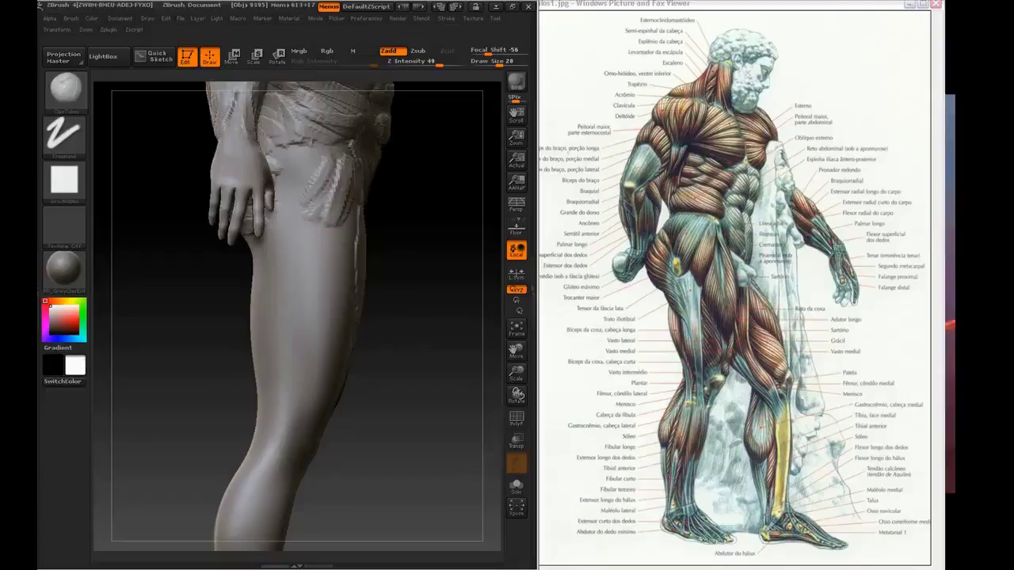
{"action": "mouse_move", "coordinate": [325, 153]}
{"action": "left_mouse_down"}
{"action": "mouse_move", "coordinate": [304, 225]}
{"action": "mouse_move", "coordinate": [307, 211]}
{"action": "mouse_move", "coordinate": [313, 222]}
{"action": "mouse_move", "coordinate": [300, 195]}
{"action": "left_mouse_up"}
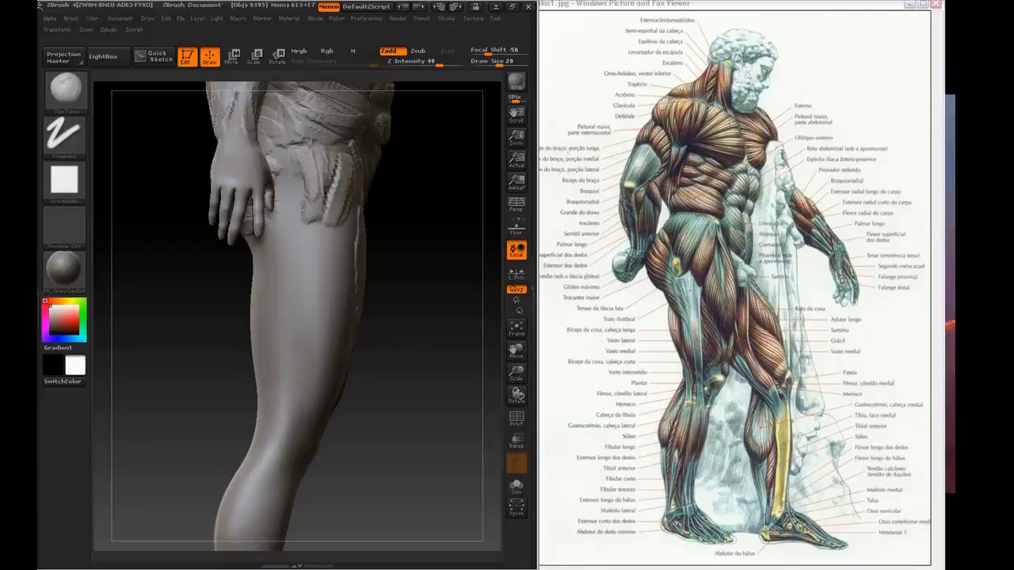
{"action": "mouse_move", "coordinate": [285, 153]}
{"action": "left_mouse_down"}
{"action": "mouse_move", "coordinate": [279, 187]}
{"action": "mouse_move", "coordinate": [295, 200]}
{"action": "left_mouse_up"}
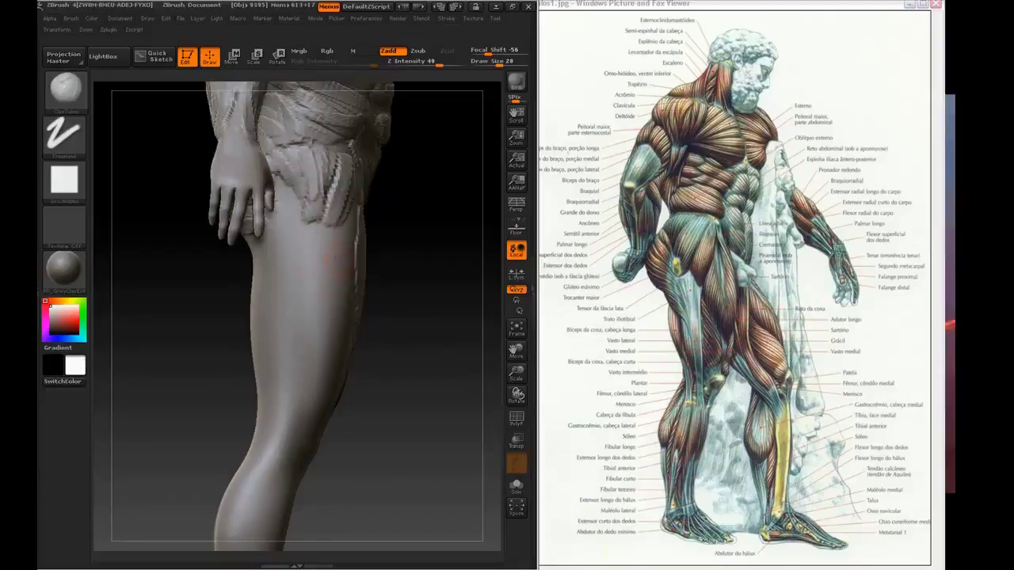
Build up the front part of the outer thigh with long vertical clay strokes along the vastus lateralis.
{"action": "left_click_drag", "start_coordinate": [325, 244], "coordinate": [314, 317]}
{"action": "left_click_drag", "start_coordinate": [328, 266], "coordinate": [320, 323]}
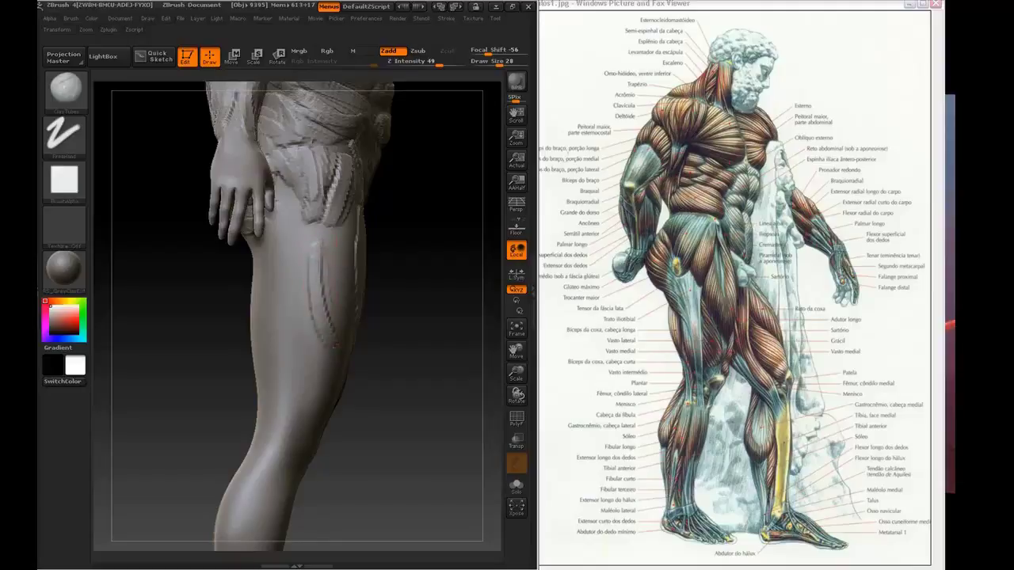
{"action": "left_click_drag", "start_coordinate": [320, 288], "coordinate": [310, 350]}
{"action": "left_click_drag", "start_coordinate": [325, 241], "coordinate": [331, 331]}
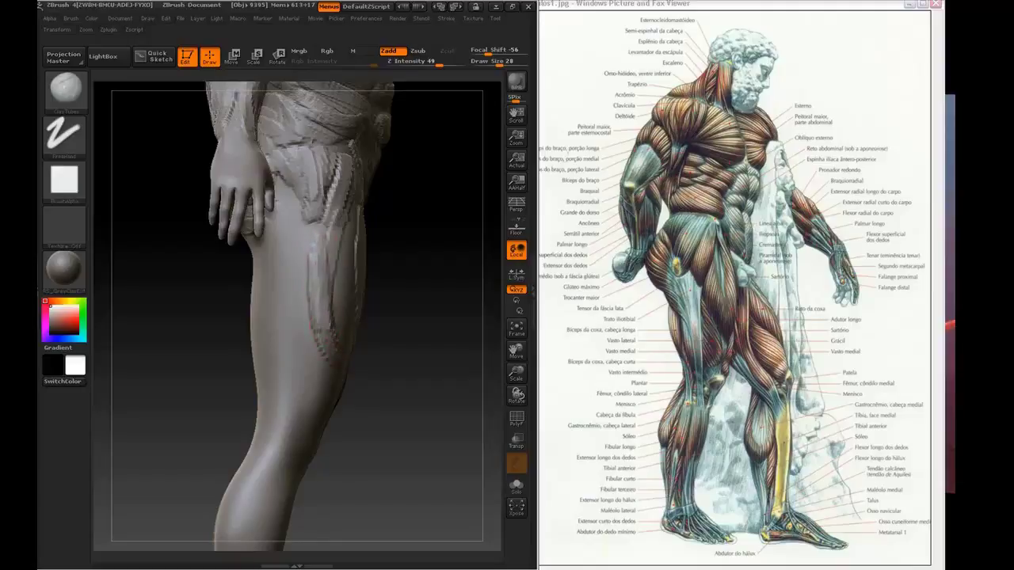
{"action": "mouse_move", "coordinate": [342, 219]}
{"action": "left_mouse_down"}
{"action": "mouse_move", "coordinate": [333, 336]}
{"action": "mouse_move", "coordinate": [340, 328]}
{"action": "left_mouse_up"}
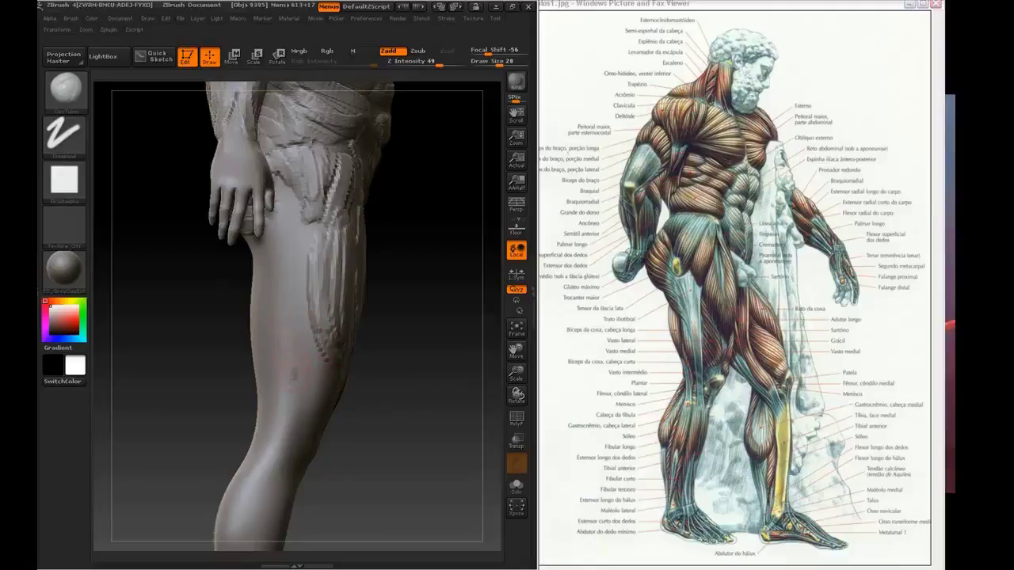
Extend the clay strokes over the rear and lower part of the outer thigh, ending above the knee.
{"action": "left_click_drag", "start_coordinate": [296, 293], "coordinate": [290, 378]}
{"action": "left_click_drag", "start_coordinate": [306, 331], "coordinate": [311, 387]}
{"action": "left_click_drag", "start_coordinate": [293, 275], "coordinate": [293, 282]}
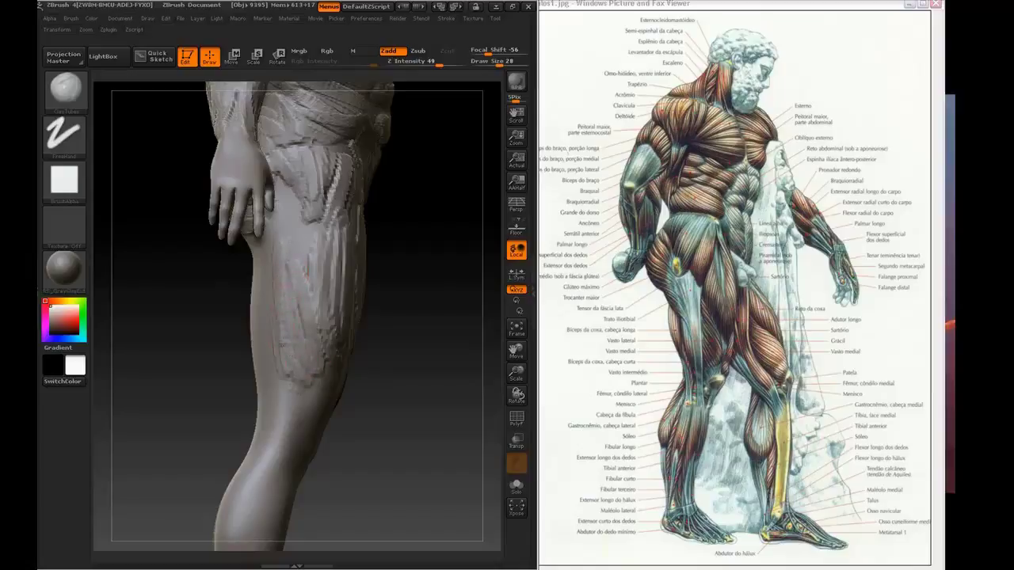
{"action": "left_click_drag", "start_coordinate": [213, 359], "coordinate": [233, 349]}
{"action": "mouse_move", "coordinate": [297, 392]}
{"action": "left_mouse_down"}
{"action": "mouse_move", "coordinate": [287, 309]}
{"action": "mouse_move", "coordinate": [304, 259]}
{"action": "left_mouse_up"}
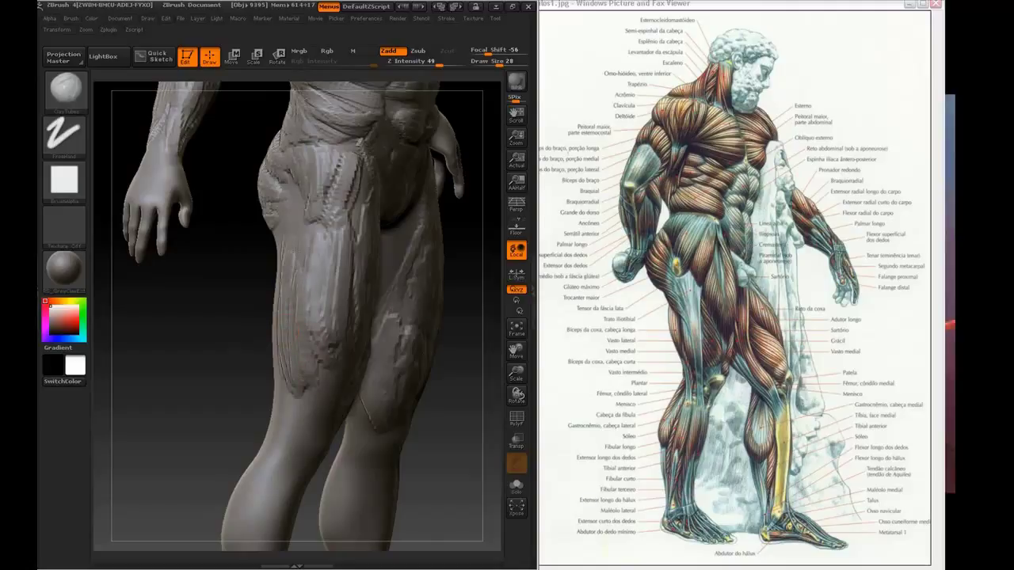
Switch to Windows Picture and Fax Viewer and advance to musculos3.jpg, the back-view muscle chart.
{"action": "left_click_drag", "start_coordinate": [209, 372], "coordinate": [291, 387]}
{"action": "left_click", "coordinate": [556, 480]}
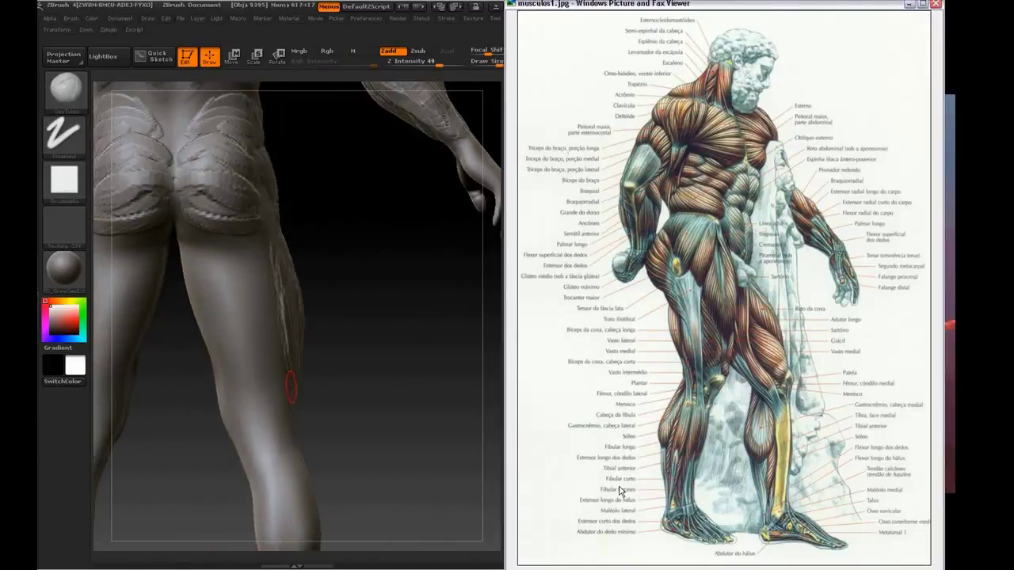
{"action": "key", "text": "Right"}
{"action": "key", "text": "Right"}
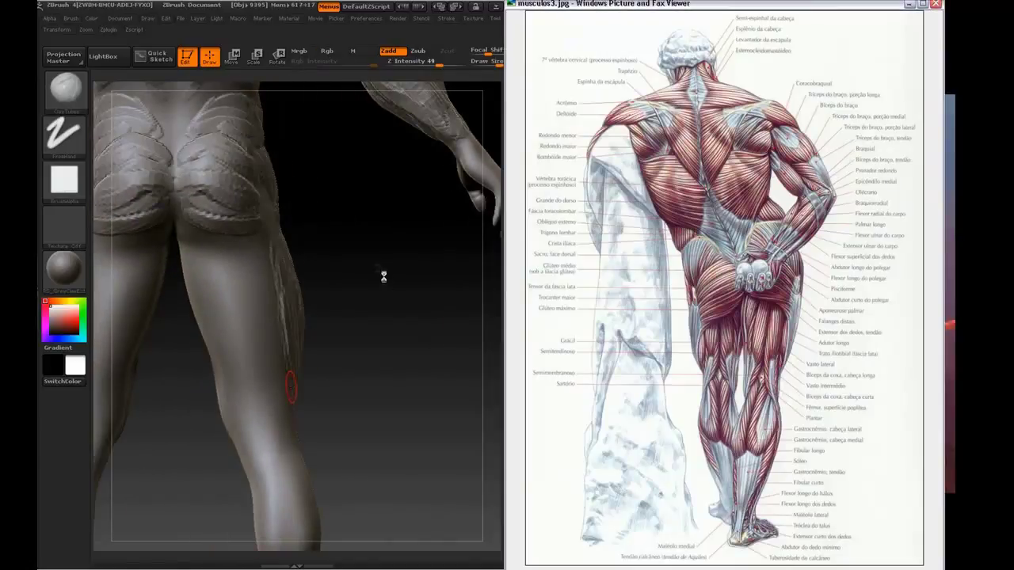
Return to ZBrush and sculpt the hamstrings on the back of the thigh, from below the buttock towards the knee.
{"action": "left_click_drag", "start_coordinate": [392, 350], "coordinate": [488, 307]}
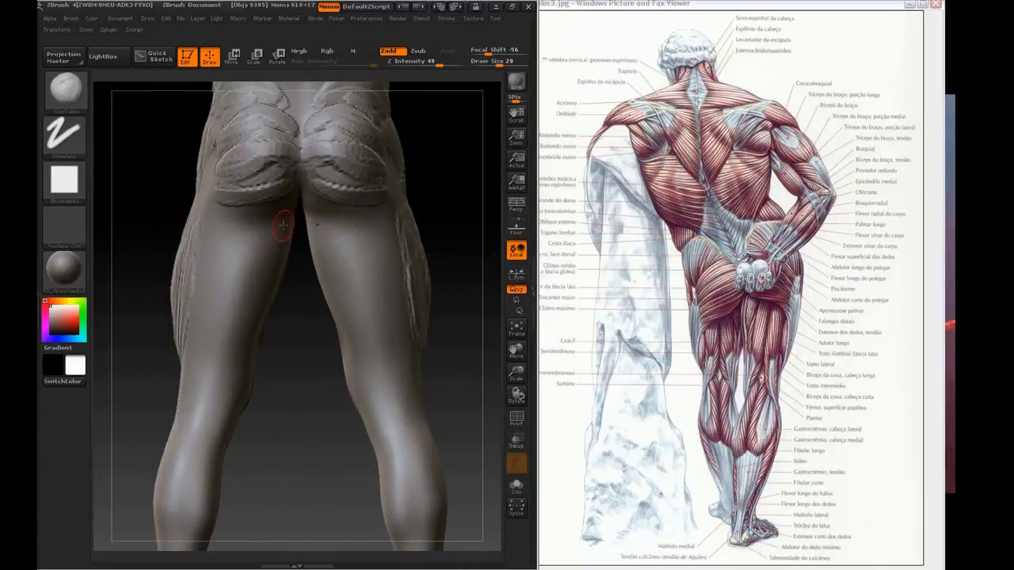
{"action": "left_click_drag", "start_coordinate": [274, 195], "coordinate": [212, 219]}
{"action": "mouse_move", "coordinate": [278, 187]}
{"action": "left_mouse_down"}
{"action": "mouse_move", "coordinate": [211, 218]}
{"action": "mouse_move", "coordinate": [226, 273]}
{"action": "mouse_move", "coordinate": [218, 226]}
{"action": "mouse_move", "coordinate": [213, 304]}
{"action": "left_mouse_up"}
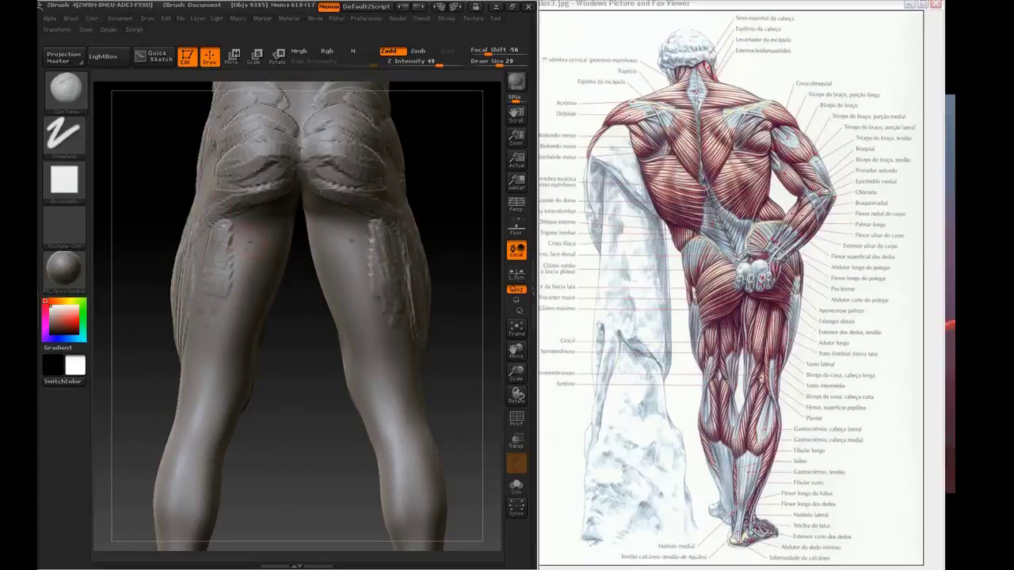
{"action": "mouse_move", "coordinate": [250, 241]}
{"action": "left_mouse_down"}
{"action": "mouse_move", "coordinate": [248, 321]}
{"action": "mouse_move", "coordinate": [264, 237]}
{"action": "left_mouse_up"}
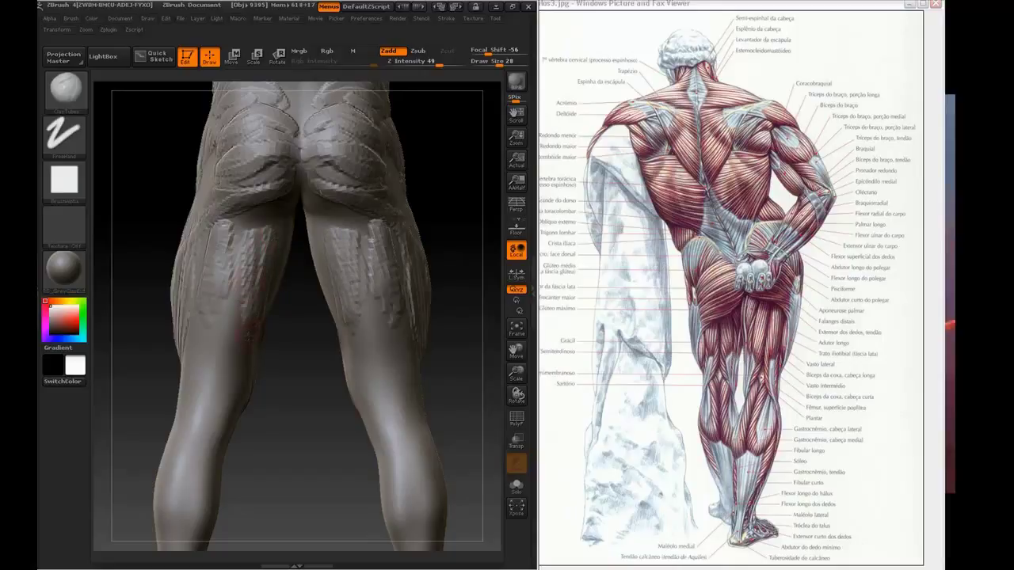
{"action": "left_click_drag", "start_coordinate": [239, 316], "coordinate": [245, 360]}
{"action": "left_click_drag", "start_coordinate": [213, 282], "coordinate": [202, 354]}
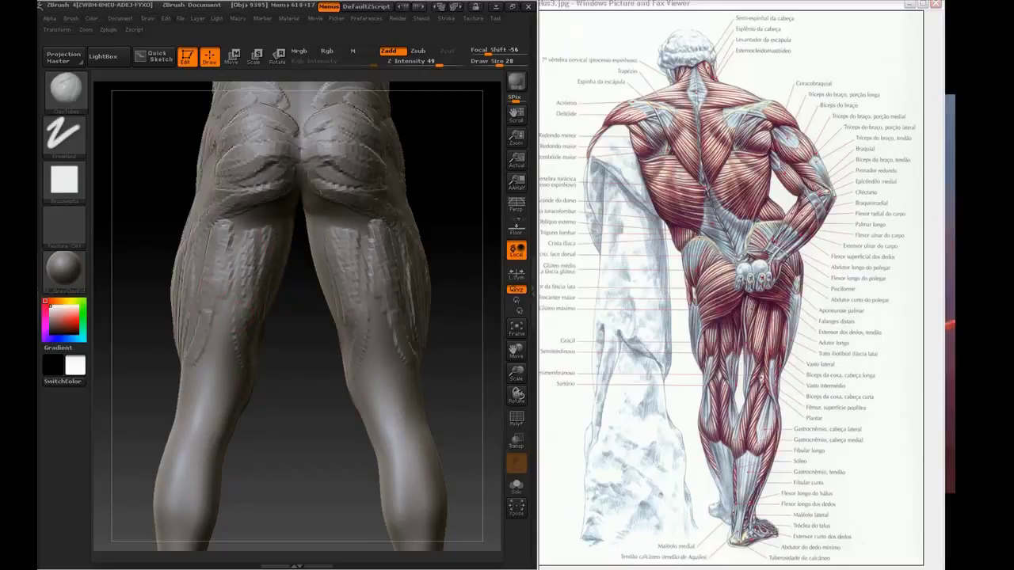
{"action": "left_click_drag", "start_coordinate": [208, 285], "coordinate": [183, 341]}
Sculpt the two heads of the gastrocnemius on the back of the calf with vertical clay strokes.
{"action": "left_click_drag", "start_coordinate": [130, 428], "coordinate": [195, 262], "text": "alt"}
{"action": "mouse_move", "coordinate": [242, 286]}
{"action": "left_mouse_down"}
{"action": "mouse_move", "coordinate": [237, 273]}
{"action": "mouse_move", "coordinate": [231, 348]}
{"action": "left_mouse_up"}
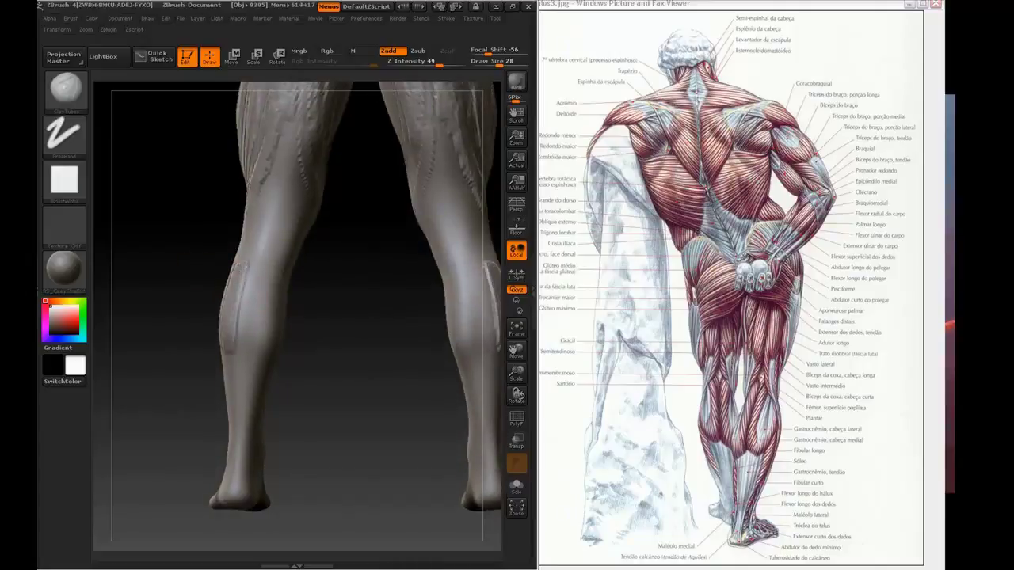
{"action": "left_click_drag", "start_coordinate": [243, 271], "coordinate": [230, 343]}
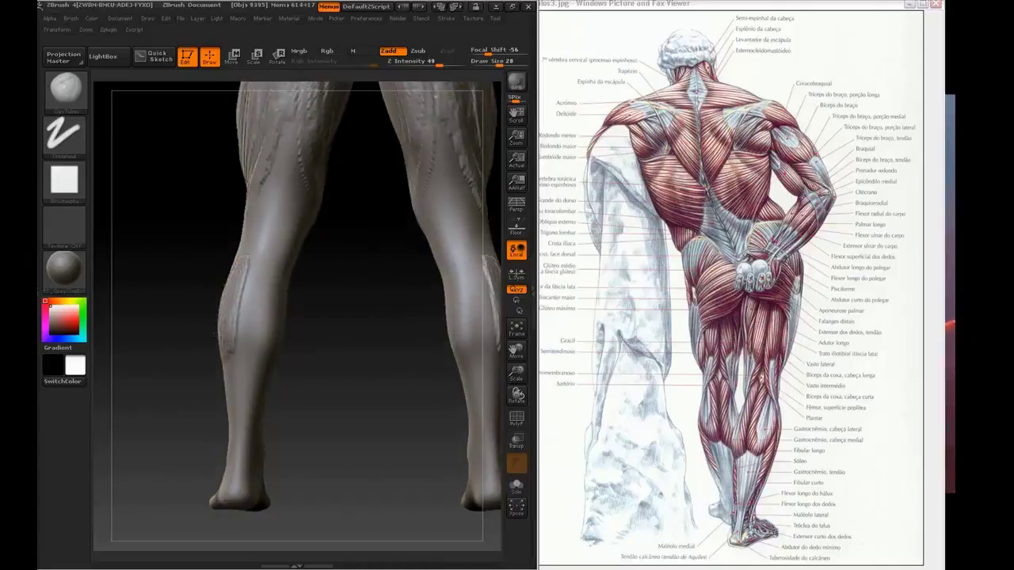
{"action": "mouse_move", "coordinate": [239, 258]}
{"action": "left_mouse_down"}
{"action": "mouse_move", "coordinate": [230, 279]}
{"action": "mouse_move", "coordinate": [261, 347]}
{"action": "left_mouse_up"}
{"action": "mouse_move", "coordinate": [272, 281]}
{"action": "left_mouse_down"}
{"action": "mouse_move", "coordinate": [270, 351]}
{"action": "mouse_move", "coordinate": [258, 350]}
{"action": "left_mouse_up"}
Add the hamstring tendons behind the knee with clay strokes connecting the calf to the back of the thigh.
{"action": "mouse_move", "coordinate": [271, 263]}
{"action": "left_mouse_down"}
{"action": "mouse_move", "coordinate": [253, 319]}
{"action": "mouse_move", "coordinate": [307, 194]}
{"action": "left_mouse_up"}
{"action": "left_click_drag", "start_coordinate": [245, 275], "coordinate": [254, 178]}
{"action": "mouse_move", "coordinate": [240, 257]}
{"action": "left_mouse_down"}
{"action": "mouse_move", "coordinate": [251, 176]}
{"action": "mouse_move", "coordinate": [266, 168]}
{"action": "left_mouse_up"}
{"action": "left_click_drag", "start_coordinate": [278, 255], "coordinate": [289, 208]}
{"action": "left_click_drag", "start_coordinate": [274, 324], "coordinate": [276, 270]}
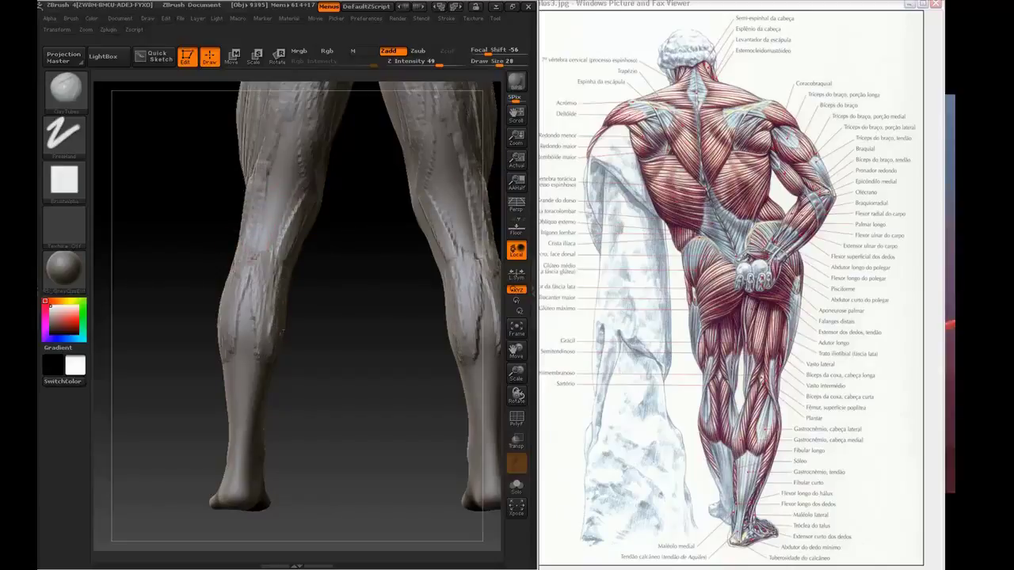
Refine the lower edge of the calf muscles and extend the clay strokes down towards the Achilles tendon.
{"action": "left_click_drag", "start_coordinate": [273, 361], "coordinate": [275, 307]}
{"action": "mouse_move", "coordinate": [265, 396]}
{"action": "left_mouse_down"}
{"action": "mouse_move", "coordinate": [268, 325]}
{"action": "mouse_move", "coordinate": [249, 274]}
{"action": "left_mouse_up"}
{"action": "mouse_move", "coordinate": [223, 315]}
{"action": "left_mouse_down"}
{"action": "mouse_move", "coordinate": [234, 281]}
{"action": "mouse_move", "coordinate": [219, 339]}
{"action": "left_mouse_up"}
{"action": "left_click_drag", "start_coordinate": [239, 269], "coordinate": [235, 297]}
{"action": "mouse_move", "coordinate": [224, 352]}
{"action": "left_mouse_down"}
{"action": "mouse_move", "coordinate": [236, 427]}
{"action": "mouse_move", "coordinate": [272, 268]}
{"action": "mouse_move", "coordinate": [270, 372]}
{"action": "left_mouse_up"}
{"action": "mouse_move", "coordinate": [270, 301]}
{"action": "left_mouse_down"}
{"action": "mouse_move", "coordinate": [273, 385]}
{"action": "mouse_move", "coordinate": [270, 242]}
{"action": "mouse_move", "coordinate": [296, 203]}
{"action": "left_mouse_up"}
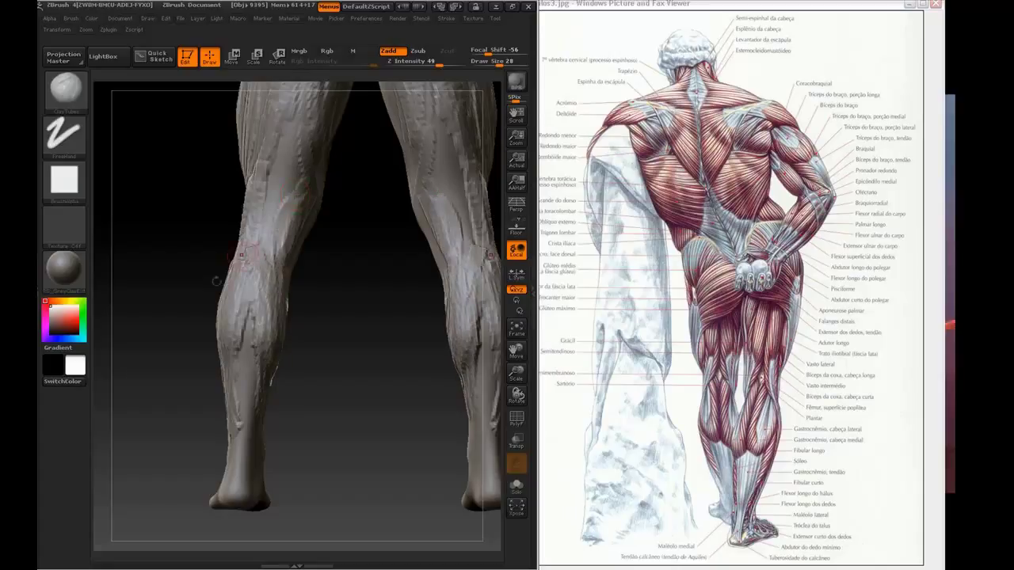
Examine the lower leg from the side and turn on the polyframe display.
{"action": "mouse_move", "coordinate": [216, 280]}
{"action": "left_mouse_down"}
{"action": "mouse_move", "coordinate": [340, 279]}
{"action": "mouse_move", "coordinate": [317, 274]}
{"action": "mouse_move", "coordinate": [213, 412]}
{"action": "left_mouse_up"}
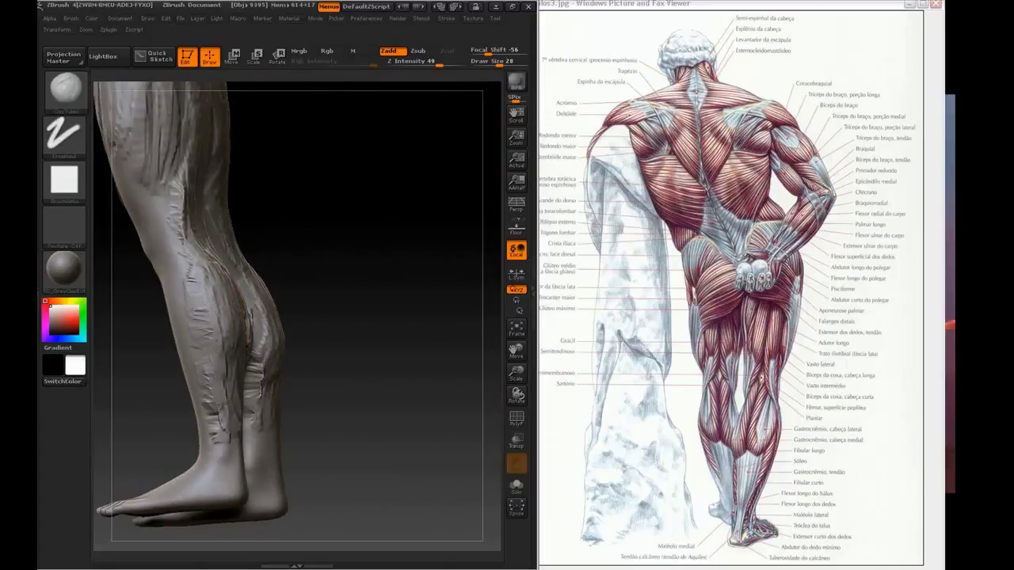
{"action": "left_click_drag", "start_coordinate": [327, 406], "coordinate": [371, 408]}
{"action": "left_click_drag", "start_coordinate": [213, 336], "coordinate": [185, 256]}
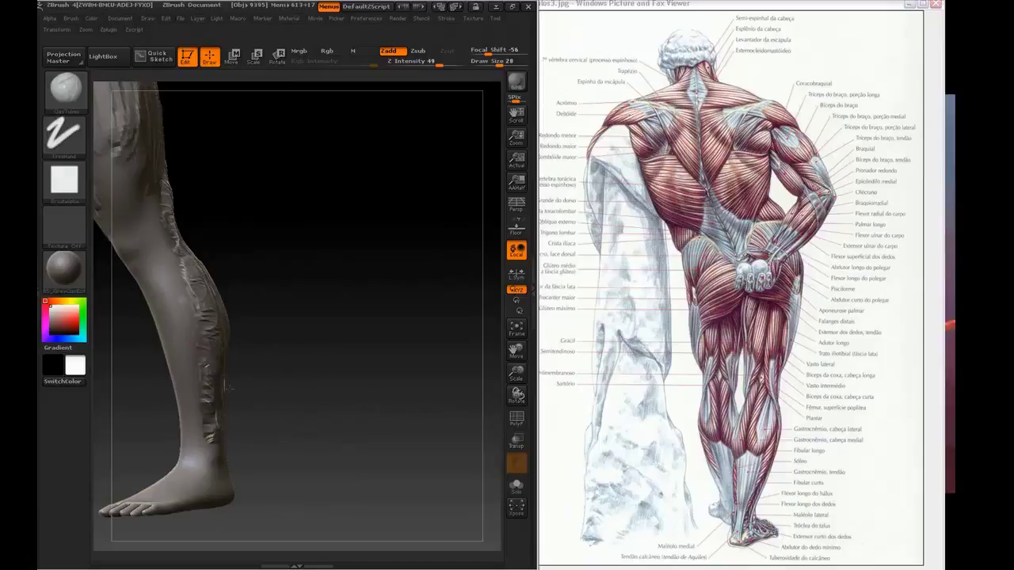
{"action": "left_click", "coordinate": [517, 420]}
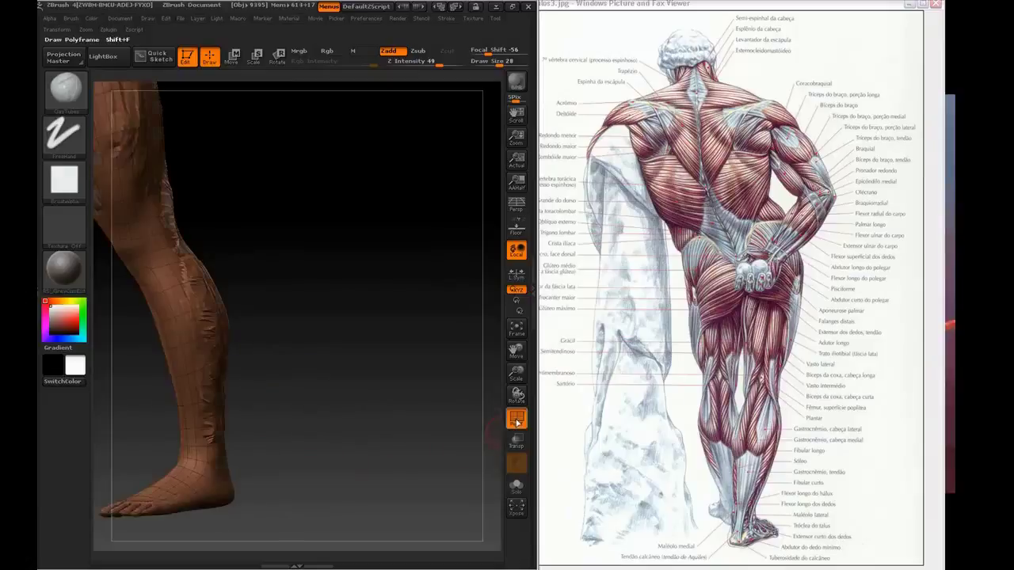
Turn off the polyframe display and add clay strokes down the back edge of the calf.
{"action": "left_click", "coordinate": [516, 420]}
{"action": "left_click_drag", "start_coordinate": [316, 301], "coordinate": [295, 304]}
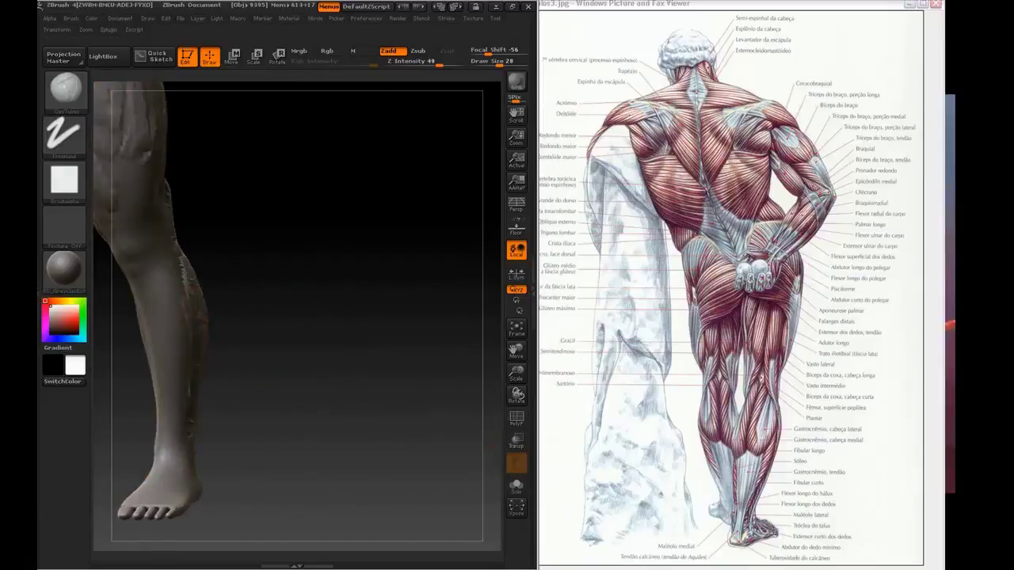
{"action": "left_click_drag", "start_coordinate": [186, 274], "coordinate": [196, 405]}
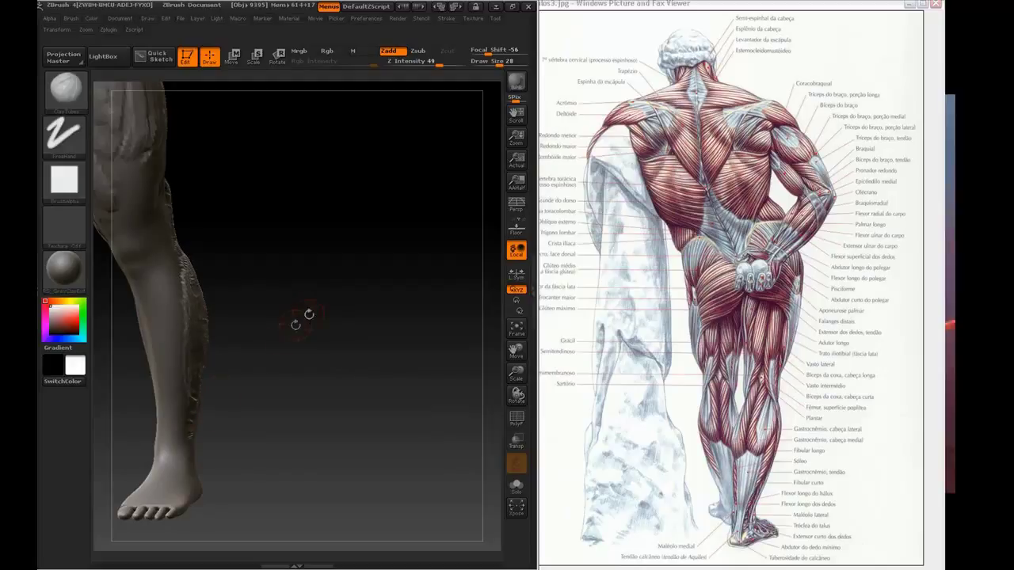
{"action": "mouse_move", "coordinate": [295, 325]}
{"action": "left_mouse_down"}
{"action": "mouse_move", "coordinate": [362, 336]}
{"action": "mouse_move", "coordinate": [332, 314]}
{"action": "mouse_move", "coordinate": [309, 317]}
{"action": "left_mouse_up"}
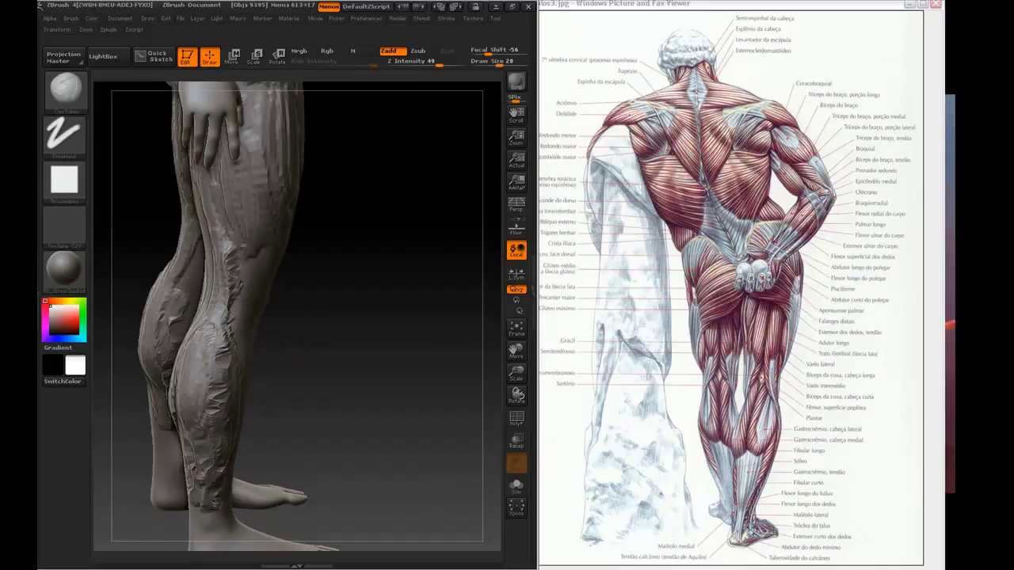
Examine the legs and the whole figure with the polyframe on, hide it again and return to the upper body.
{"action": "mouse_move", "coordinate": [344, 355]}
{"action": "left_mouse_down"}
{"action": "mouse_move", "coordinate": [349, 424]}
{"action": "mouse_move", "coordinate": [490, 417]}
{"action": "mouse_move", "coordinate": [349, 391]}
{"action": "mouse_move", "coordinate": [385, 396]}
{"action": "left_mouse_up"}
{"action": "left_click", "coordinate": [516, 418]}
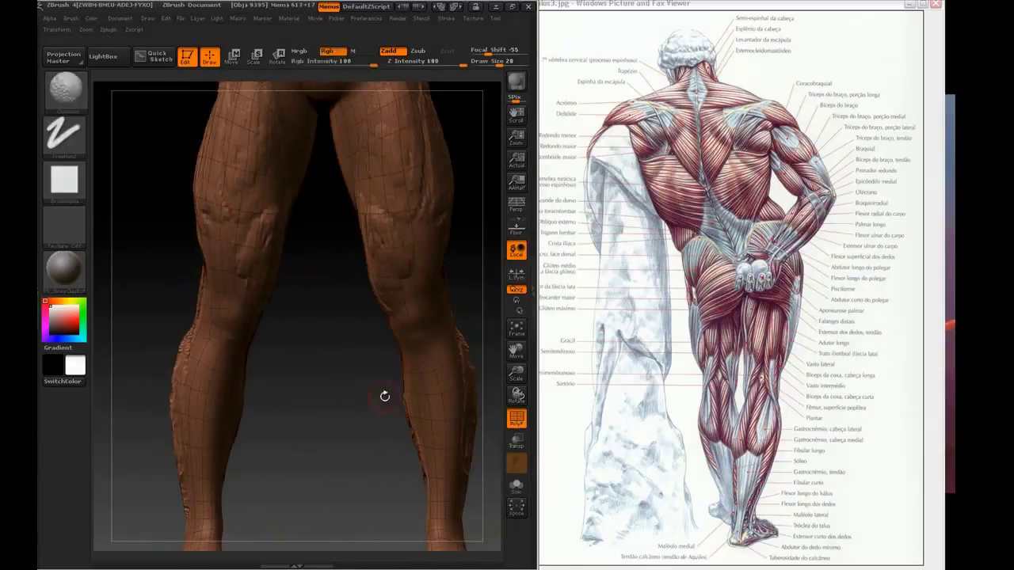
{"action": "left_click_drag", "start_coordinate": [515, 371], "coordinate": [512, 320]}
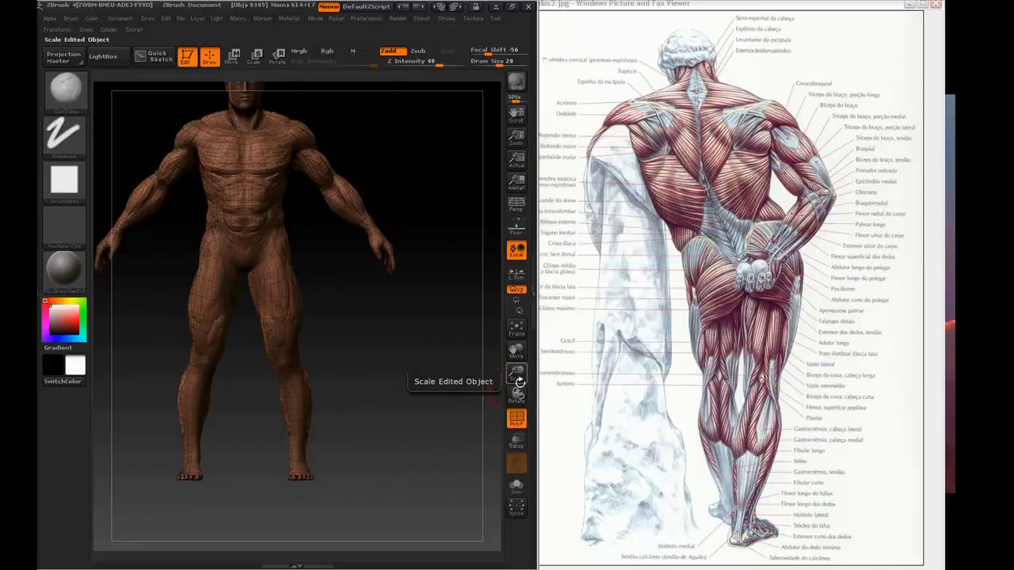
{"action": "left_click", "coordinate": [519, 424]}
{"action": "left_click_drag", "start_coordinate": [407, 336], "coordinate": [401, 282]}
{"action": "left_click_drag", "start_coordinate": [443, 147], "coordinate": [496, 311], "text": "alt"}
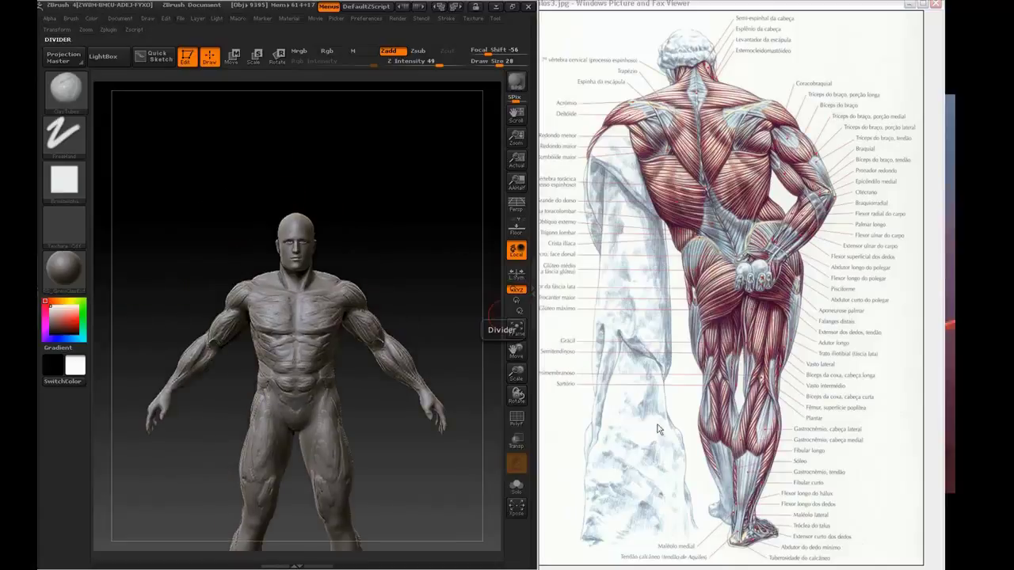
Switch the reference to the front muscle chart musculos2.jpg and sculpt the sternocleidomastoid muscles on the neck with clay strokes.
{"action": "left_click", "coordinate": [657, 430]}
{"action": "key", "text": "Left"}
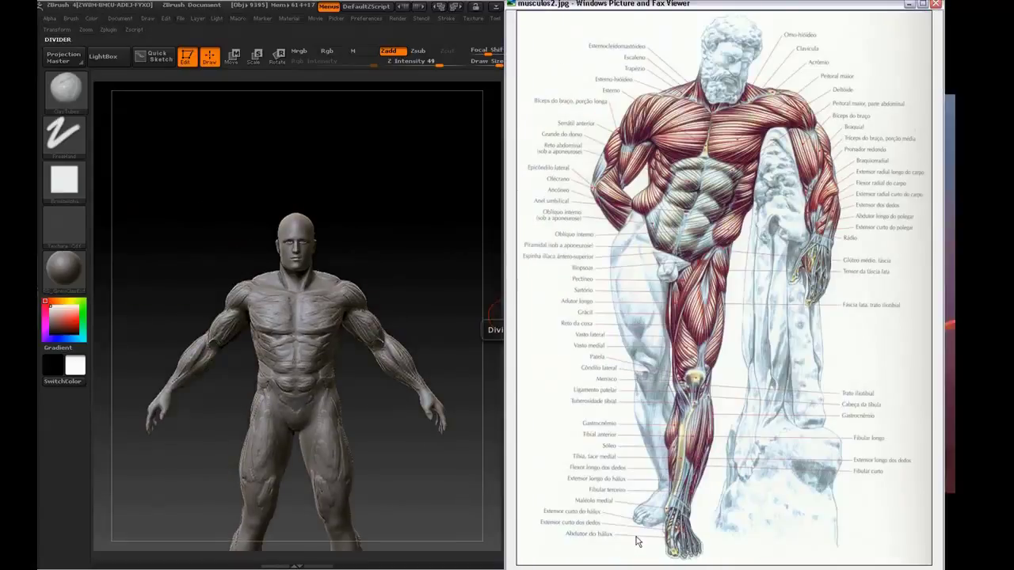
{"action": "left_click", "coordinate": [418, 261]}
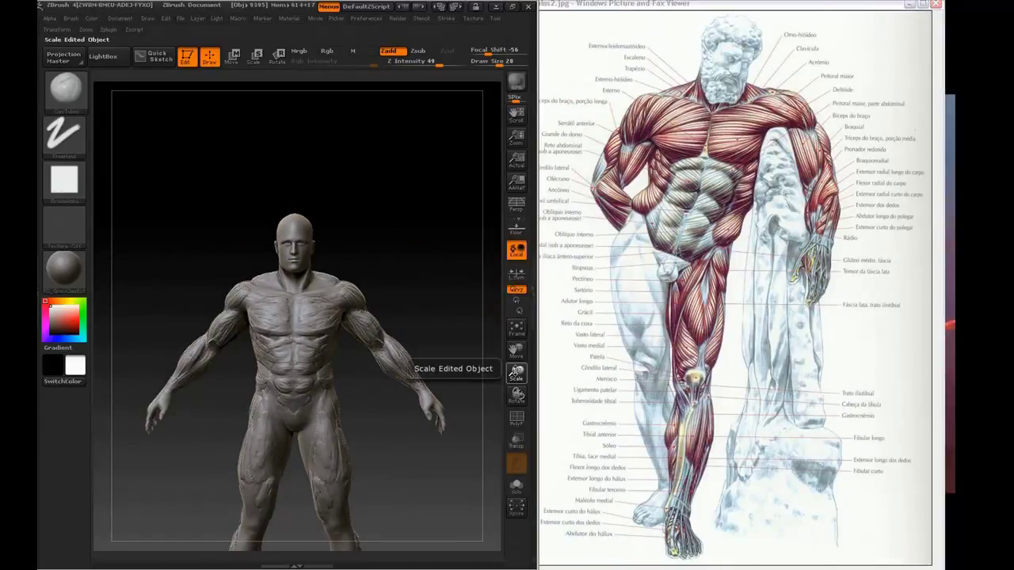
{"action": "left_click_drag", "start_coordinate": [515, 371], "coordinate": [503, 382]}
{"action": "left_click_drag", "start_coordinate": [457, 242], "coordinate": [424, 441], "text": "alt"}
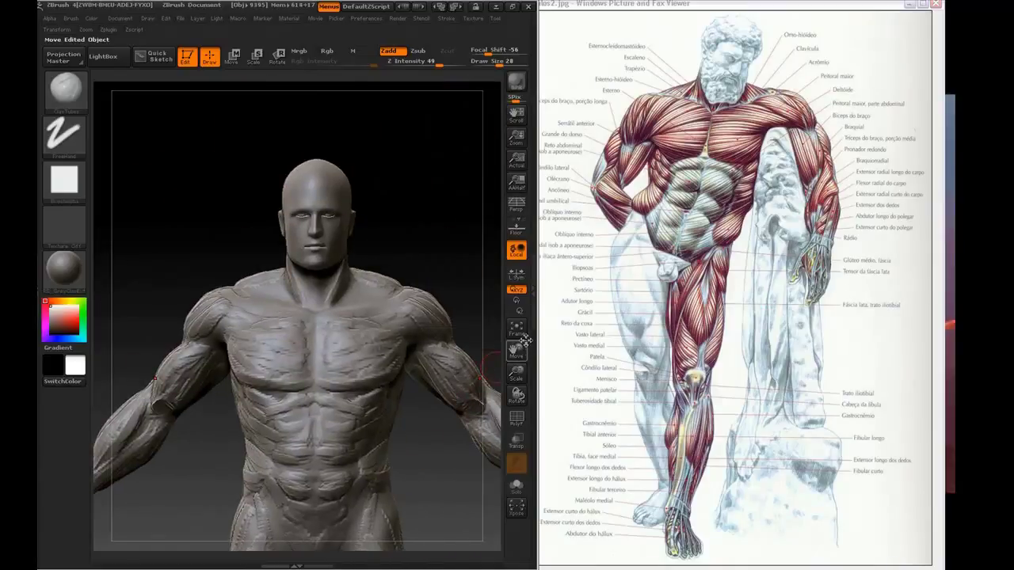
{"action": "left_click_drag", "start_coordinate": [517, 371], "coordinate": [478, 351]}
{"action": "left_click_drag", "start_coordinate": [237, 288], "coordinate": [149, 569], "text": "alt"}
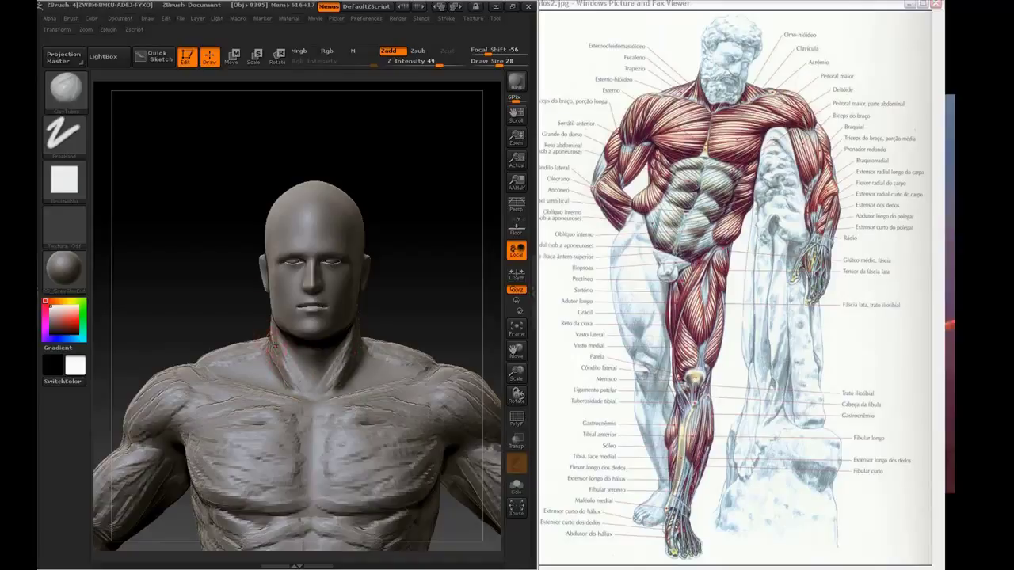
{"action": "mouse_move", "coordinate": [204, 316]}
{"action": "left_mouse_down"}
{"action": "mouse_move", "coordinate": [276, 357]}
{"action": "mouse_move", "coordinate": [277, 369]}
{"action": "mouse_move", "coordinate": [255, 327]}
{"action": "left_mouse_up"}
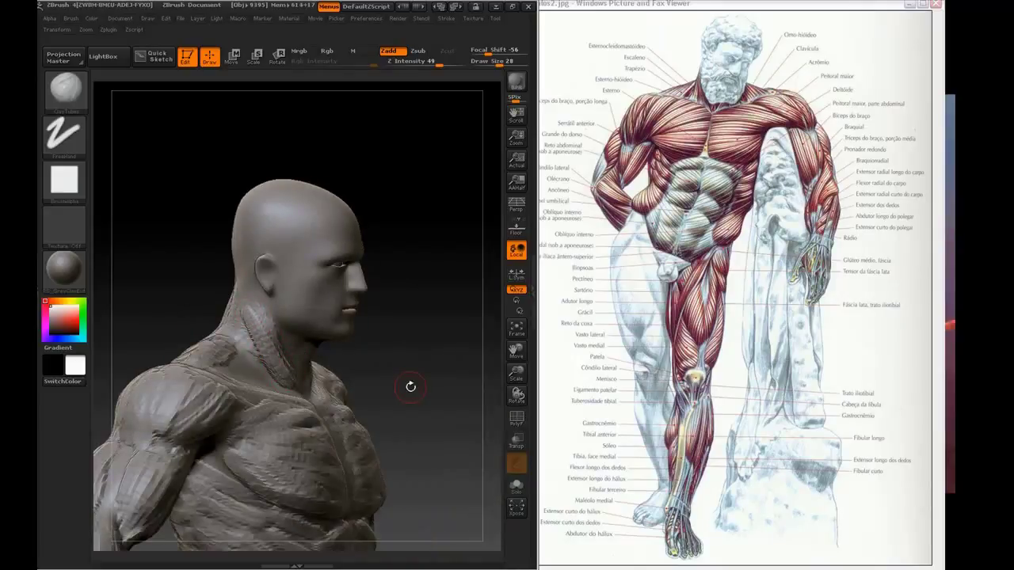
{"action": "left_click_drag", "start_coordinate": [453, 382], "coordinate": [405, 334]}
{"action": "key", "text": "ctrl"}
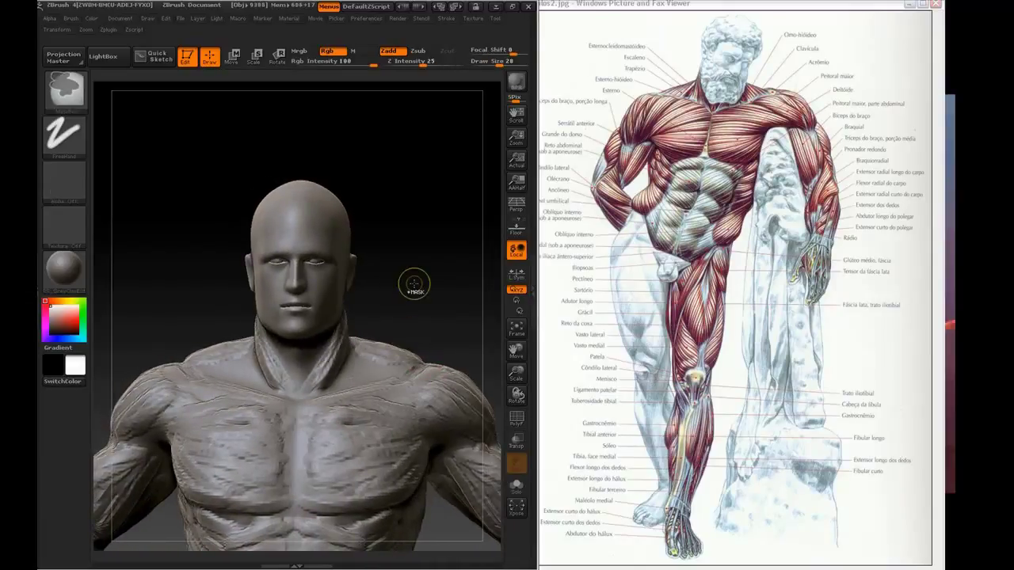
{"action": "key", "text": "ctrl+z"}
{"action": "left_click_drag", "start_coordinate": [426, 277], "coordinate": [435, 279]}
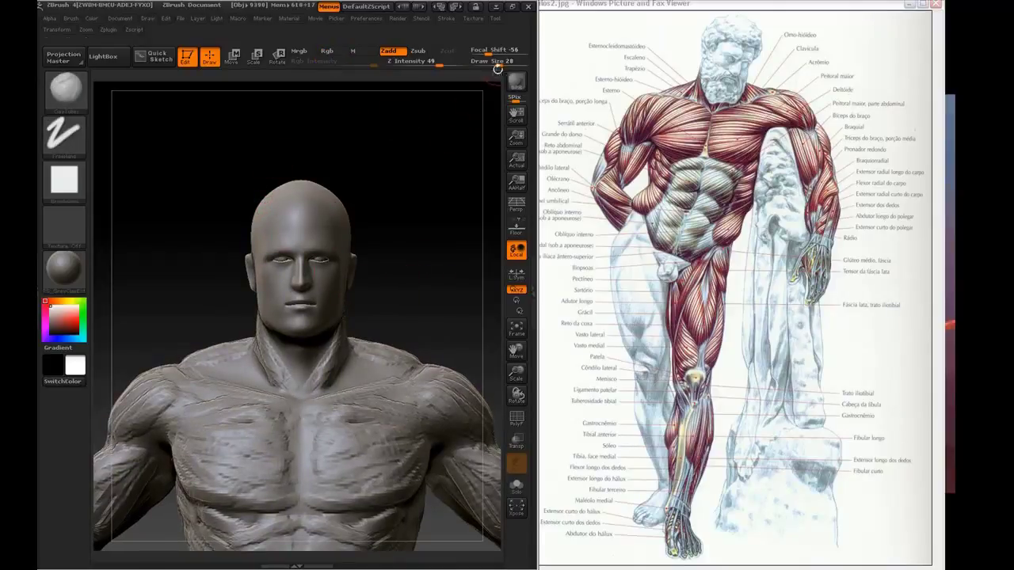
Set the Smooth brush to the FreeHand stroke and lower its Z Intensity to about 45.
{"action": "key", "text": "shift"}
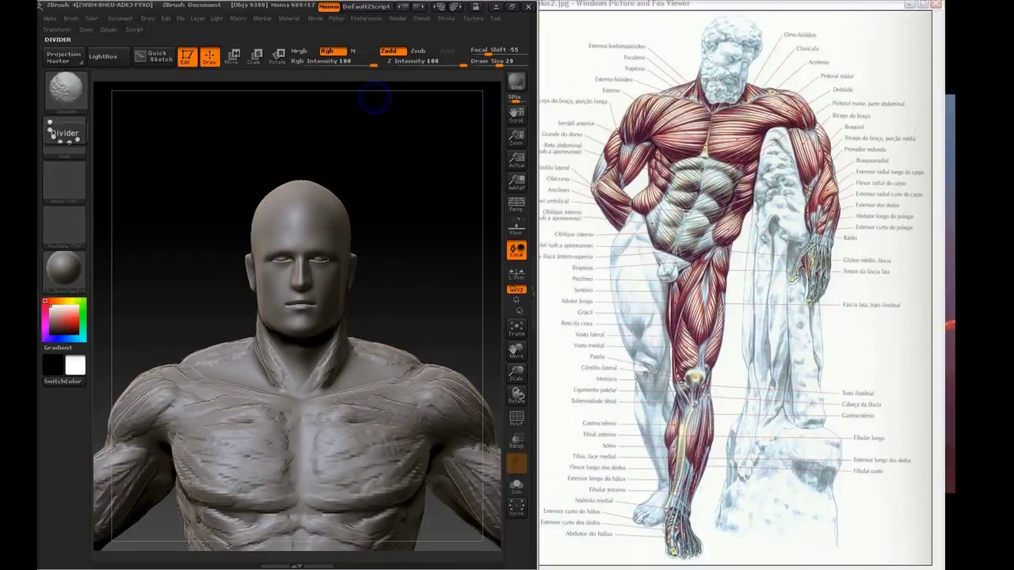
{"action": "left_click", "coordinate": [71, 139]}
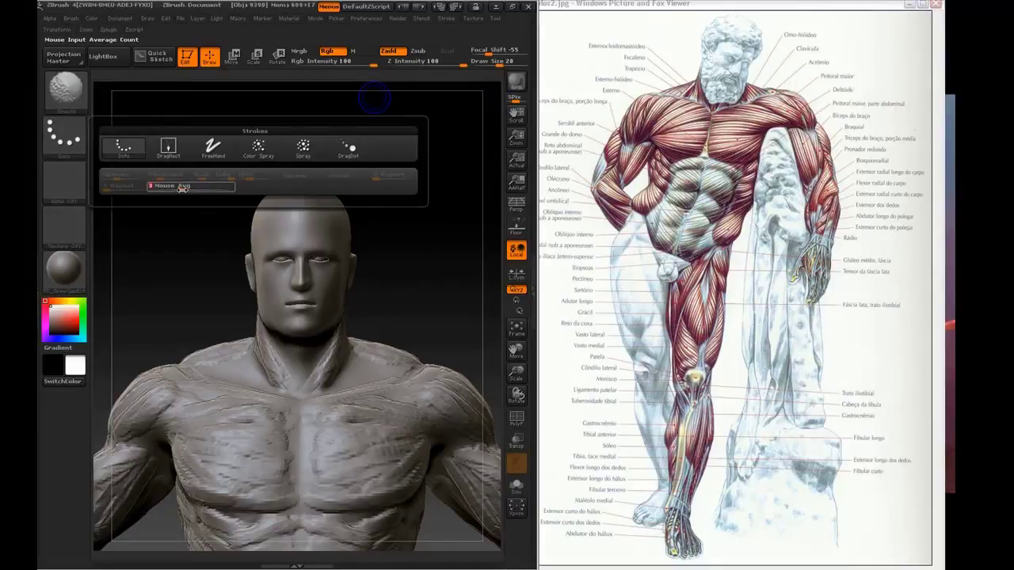
{"action": "left_click", "coordinate": [213, 146]}
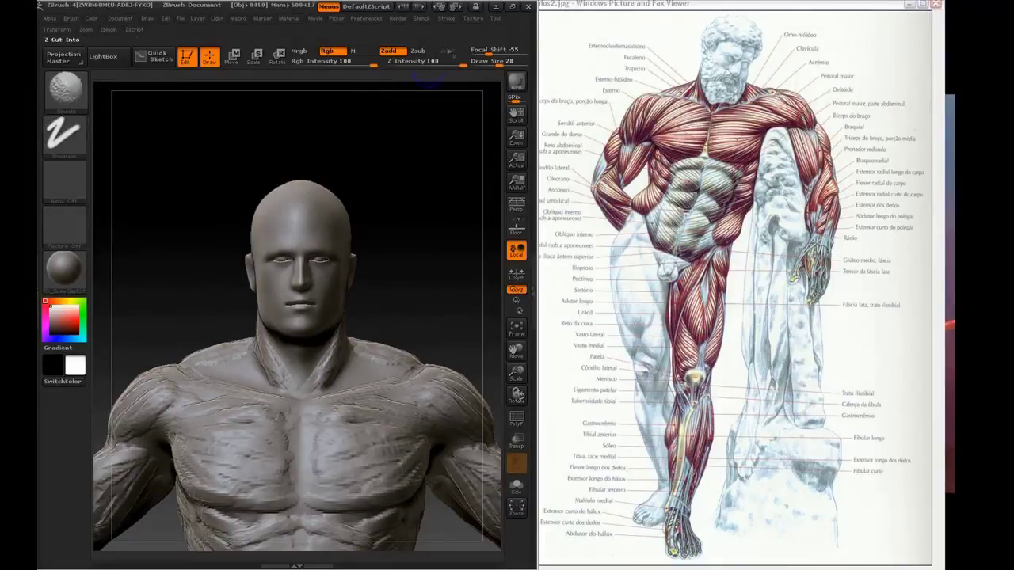
{"action": "left_click", "coordinate": [458, 64]}
{"action": "left_click_drag", "start_coordinate": [458, 65], "coordinate": [427, 66]}
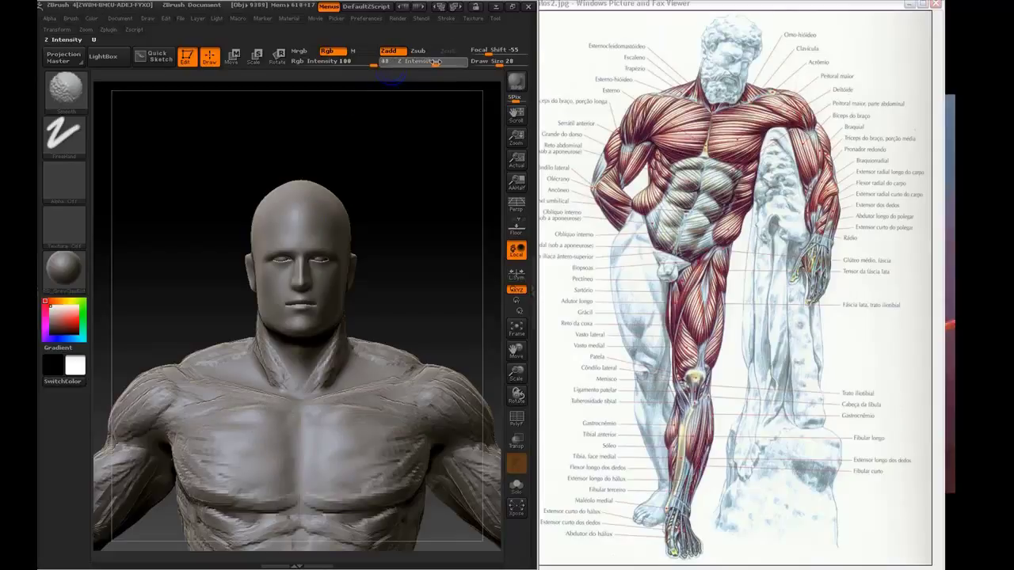
{"action": "left_click_drag", "start_coordinate": [430, 63], "coordinate": [438, 63]}
Set the draw size to 59 and the Smooth brush's Z Intensity to 13, and smooth the clay strokes on the chest and neck.
{"action": "left_click_drag", "start_coordinate": [443, 233], "coordinate": [442, 235]}
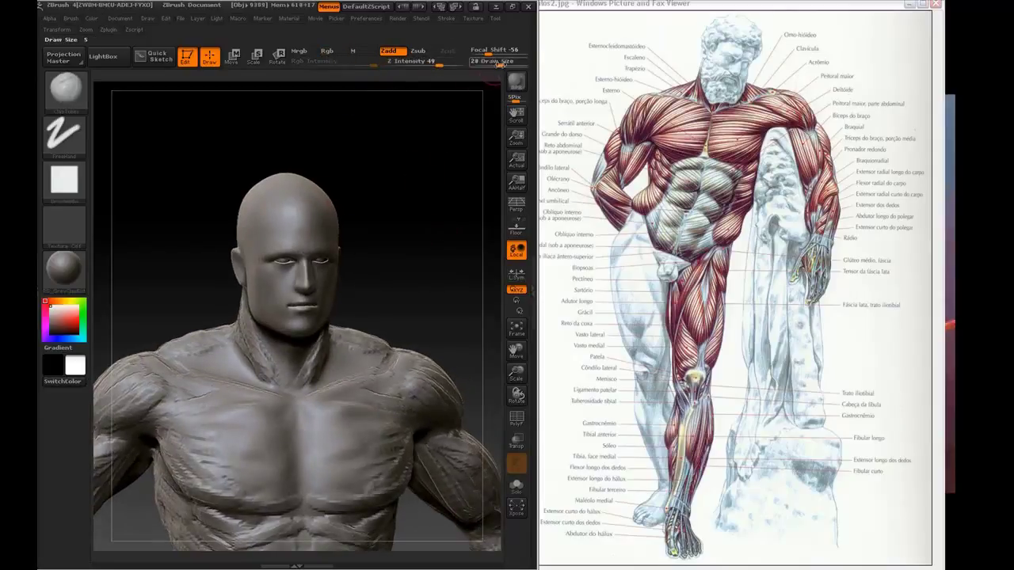
{"action": "left_click_drag", "start_coordinate": [507, 62], "coordinate": [511, 62]}
{"action": "mouse_move", "coordinate": [203, 451]}
{"action": "left_mouse_down", "text": "shift"}
{"action": "mouse_move", "coordinate": [265, 487]}
{"action": "mouse_move", "coordinate": [190, 456]}
{"action": "left_mouse_up", "text": "shift"}
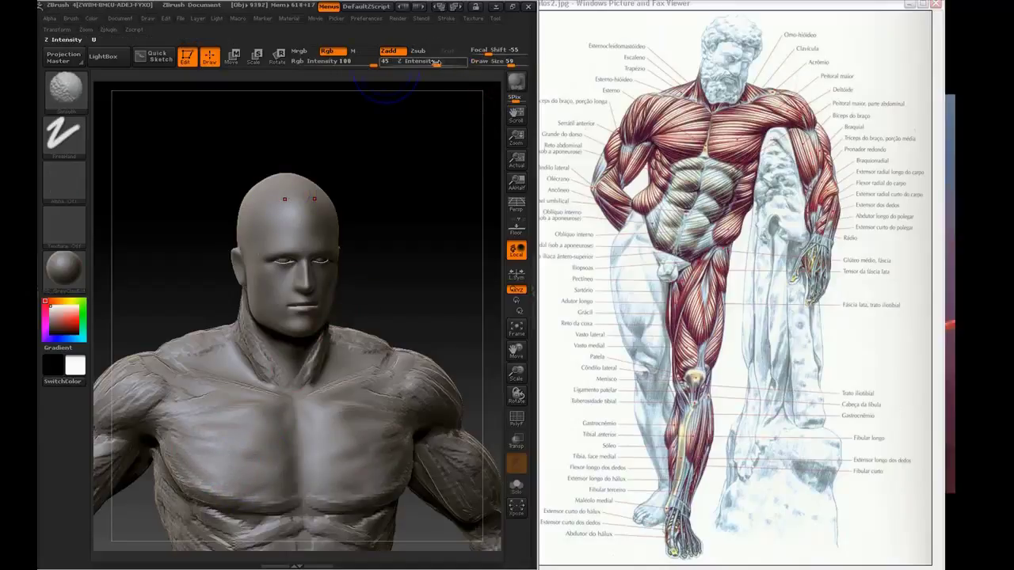
{"action": "left_click_drag", "start_coordinate": [433, 65], "coordinate": [411, 66], "text": "shift"}
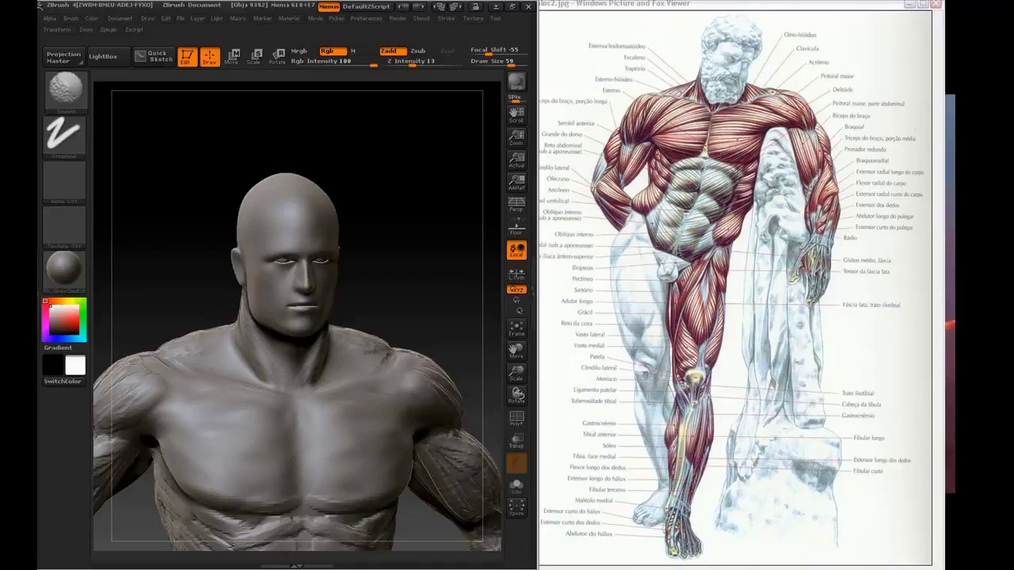
Smooth the clay strokes on the deltoid and the top of the shoulder.
{"action": "left_click_drag", "start_coordinate": [396, 238], "coordinate": [468, 242]}
{"action": "left_click_drag", "start_coordinate": [367, 362], "coordinate": [379, 254]}
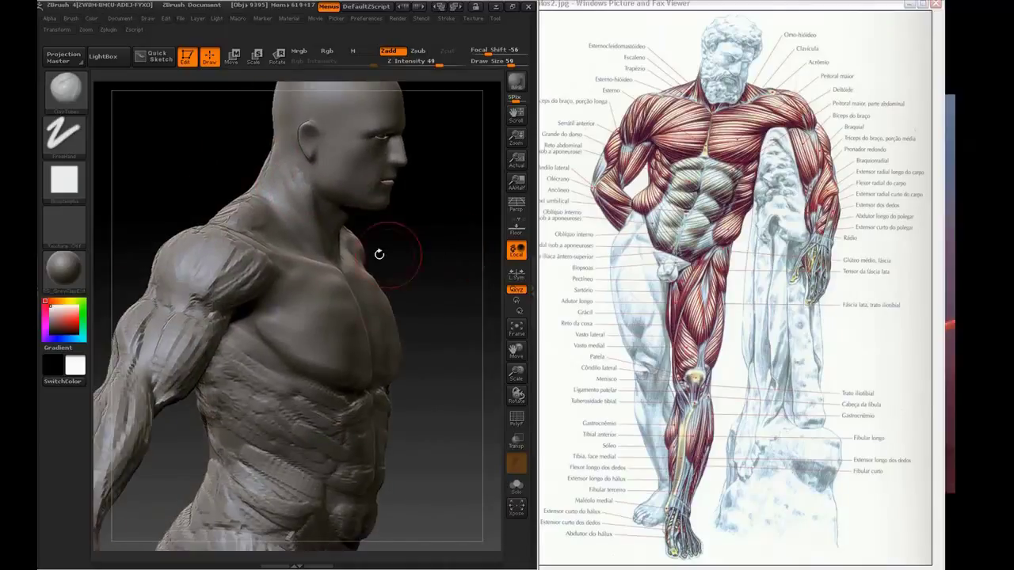
{"action": "left_click_drag", "start_coordinate": [240, 284], "coordinate": [234, 271], "text": "shift"}
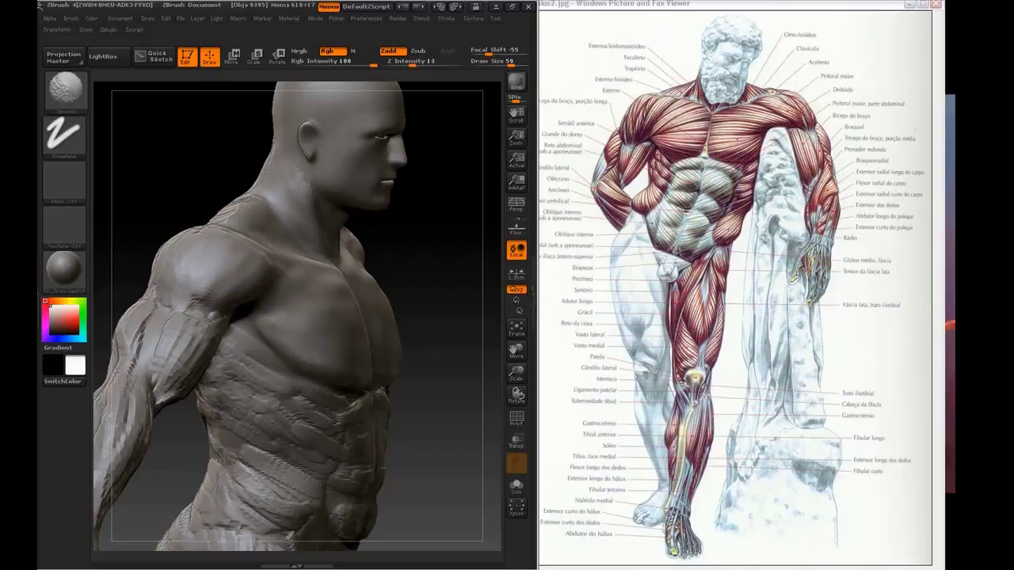
{"action": "mouse_move", "coordinate": [153, 160]}
{"action": "left_mouse_down"}
{"action": "mouse_move", "coordinate": [222, 175]}
{"action": "mouse_move", "coordinate": [278, 159]}
{"action": "left_mouse_up"}
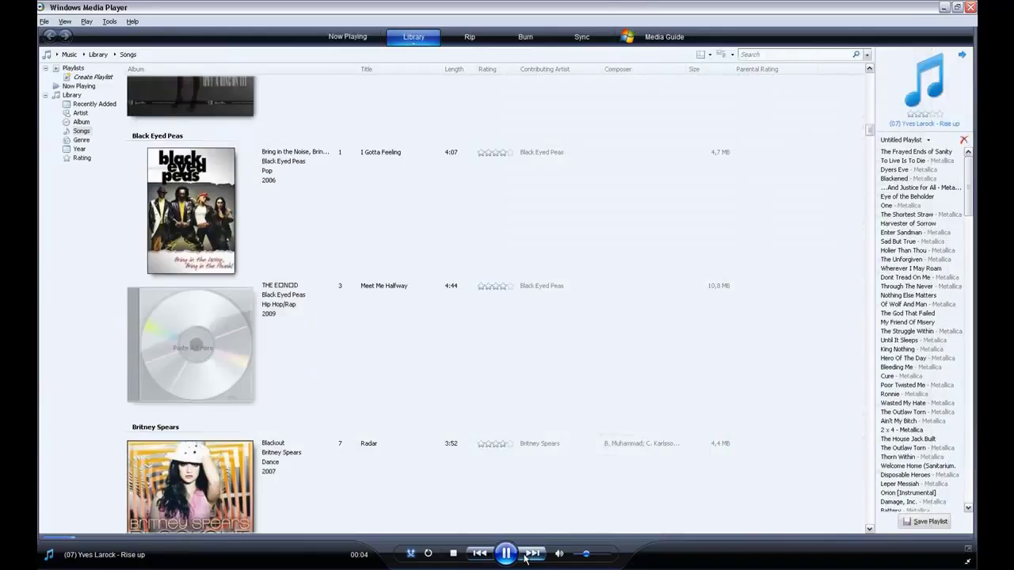
Skip to the next song in Windows Media Player and return to ZBrush.
{"action": "left_click", "coordinate": [533, 553]}
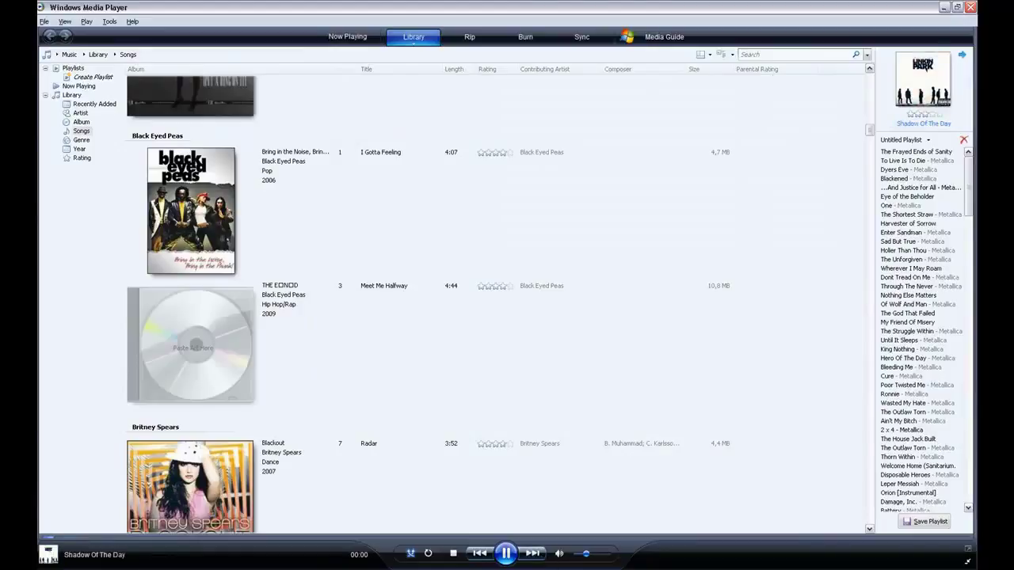
{"action": "key", "text": "alt+Tab"}
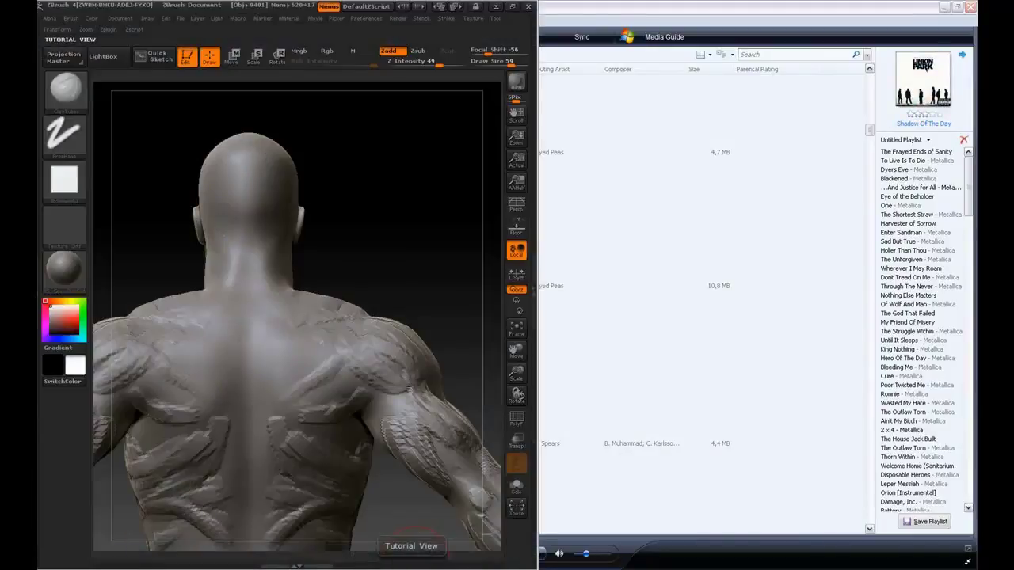
Smooth the clay strokes on the upper back and rear shoulders, and switch to the hPolish brush.
{"action": "left_click_drag", "start_coordinate": [378, 213], "coordinate": [380, 234]}
{"action": "left_click_drag", "start_coordinate": [342, 300], "coordinate": [325, 296], "text": "shift"}
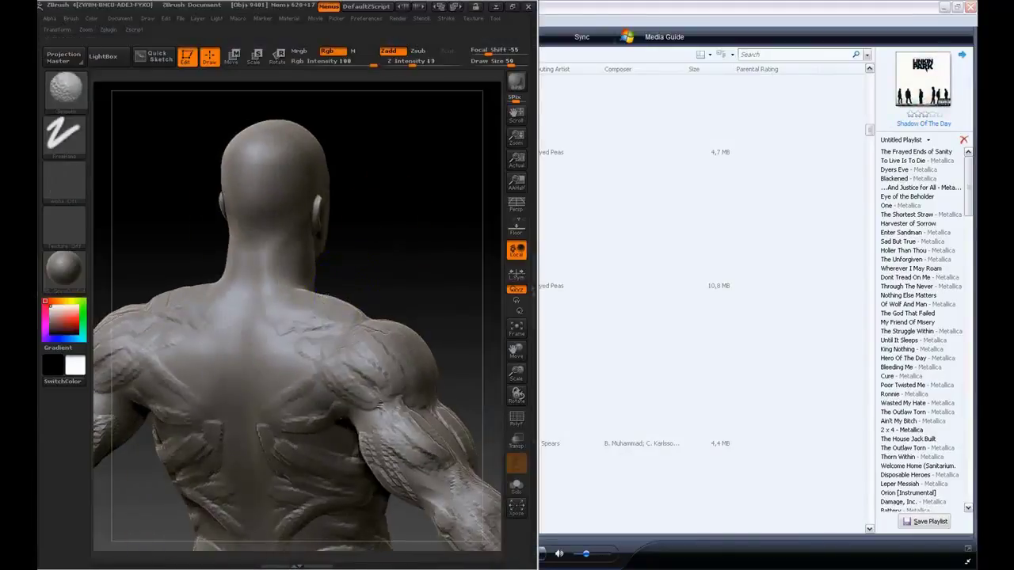
{"action": "left_click_drag", "start_coordinate": [153, 300], "coordinate": [347, 339]}
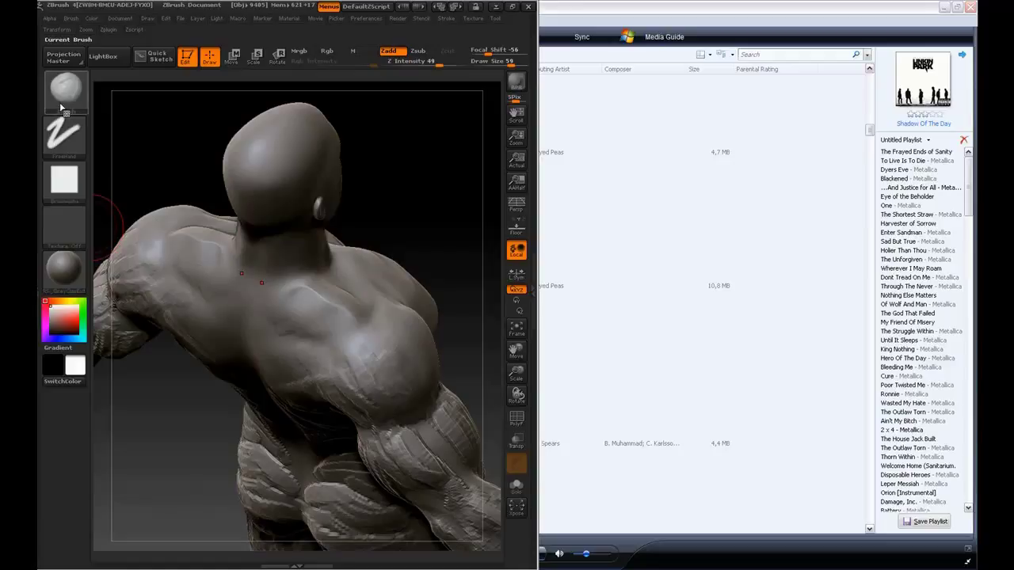
{"action": "key", "text": "b"}
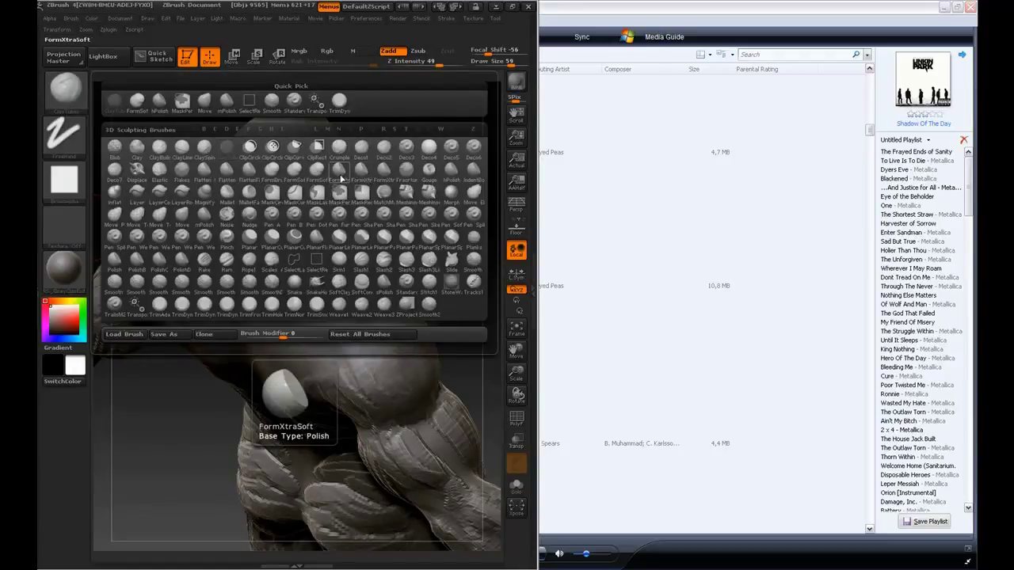
{"action": "left_click", "coordinate": [450, 170]}
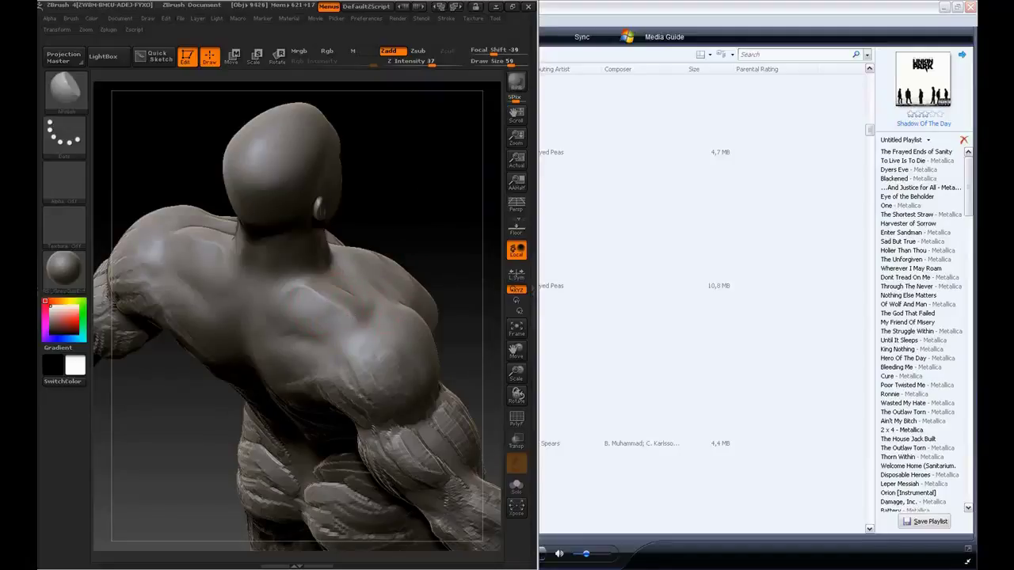